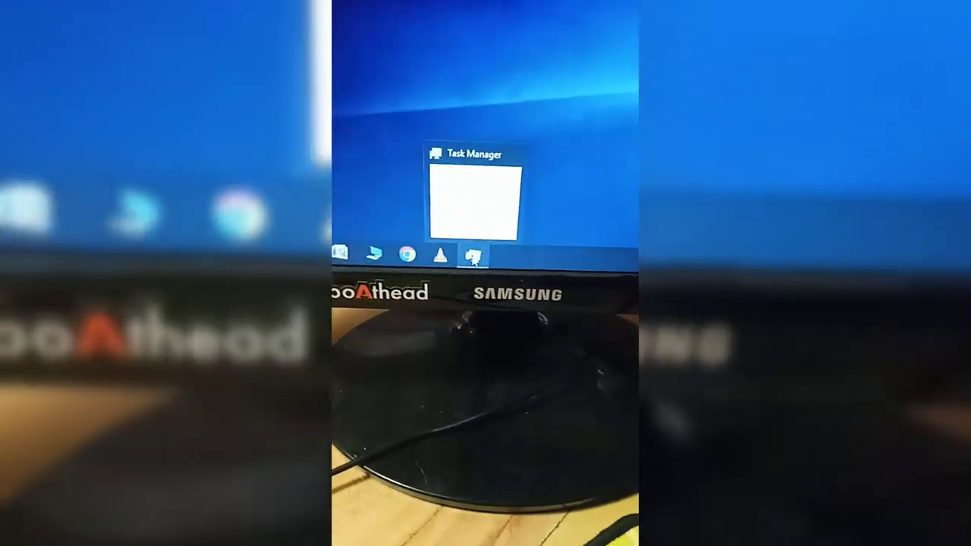
Bring up Task Manager's process list and open Windows Defender Security Center alongside it.
left_click(519, 238)
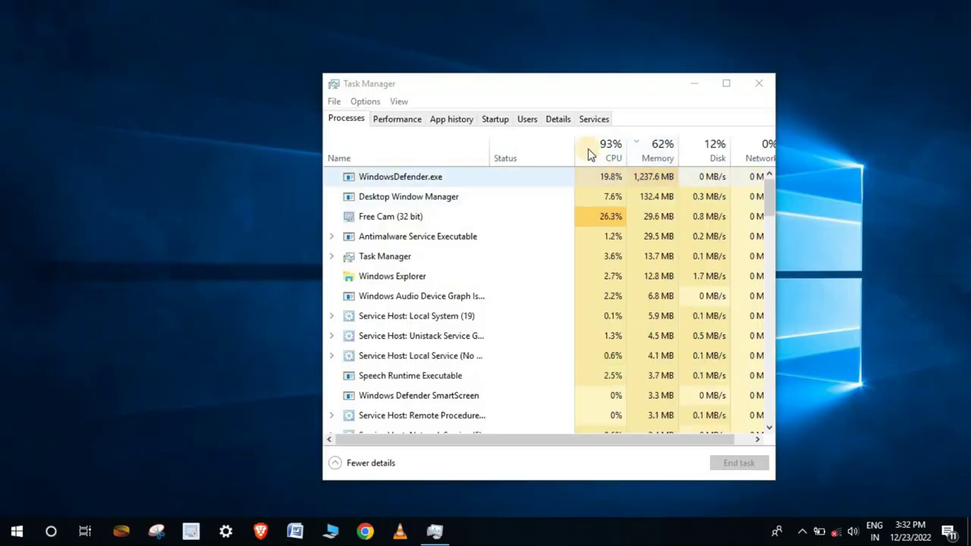
left_click_drag(486, 82, 312, 37)
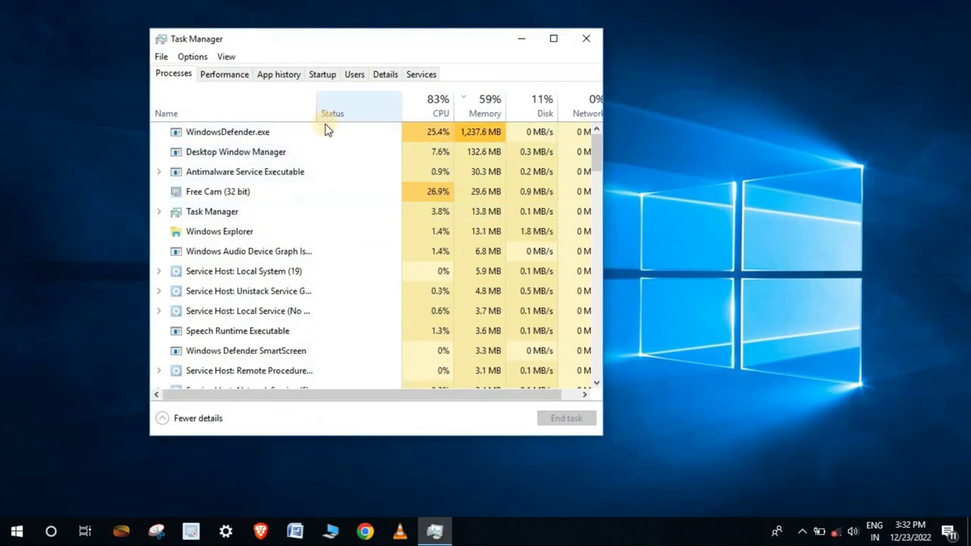
left_click(802, 531)
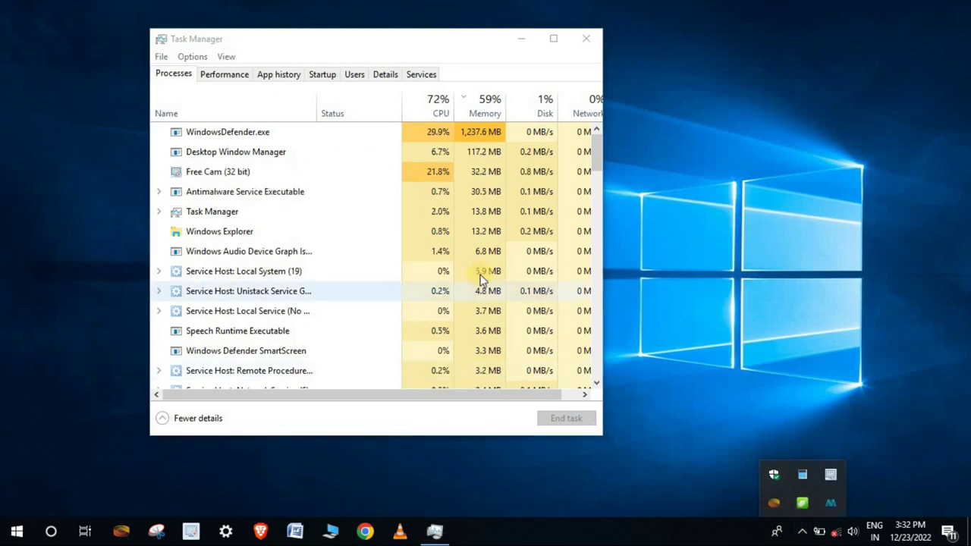
double_click(443, 132)
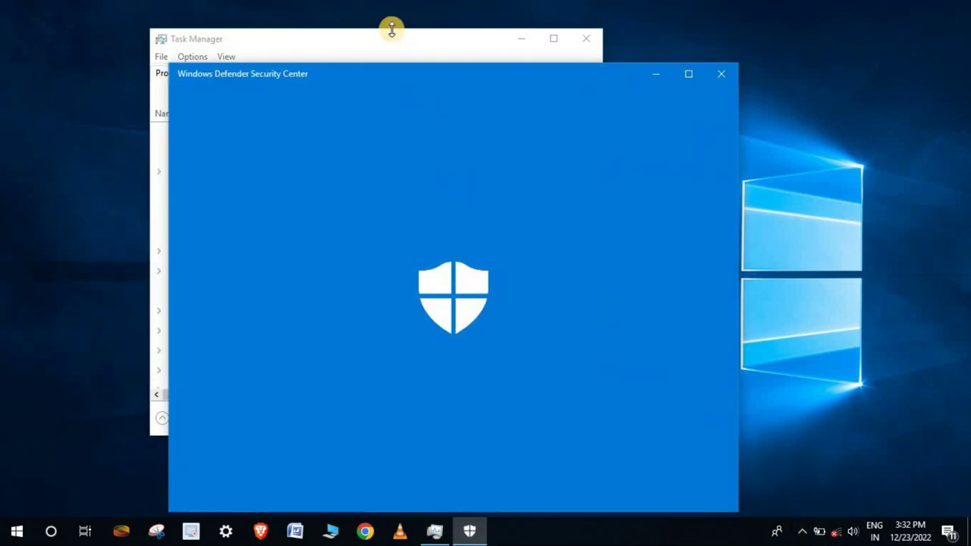
Review the threat history on the Virus & threat protection page beside Task Manager, and minimize Windows Defender Security Center.
left_click(389, 34)
left_click_drag(557, 71, 795, 50)
left_click(501, 279)
scroll(541, 304, "down", 2)
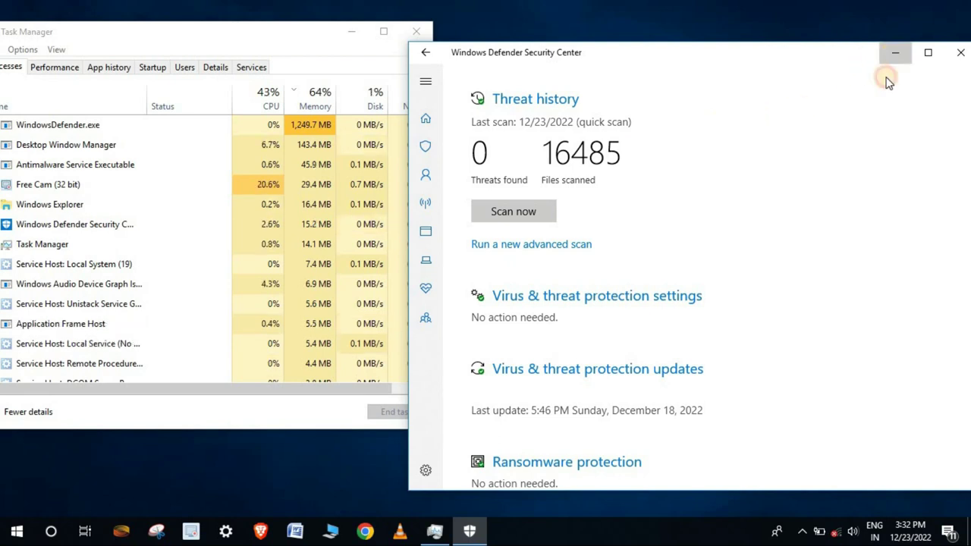
left_click(894, 54)
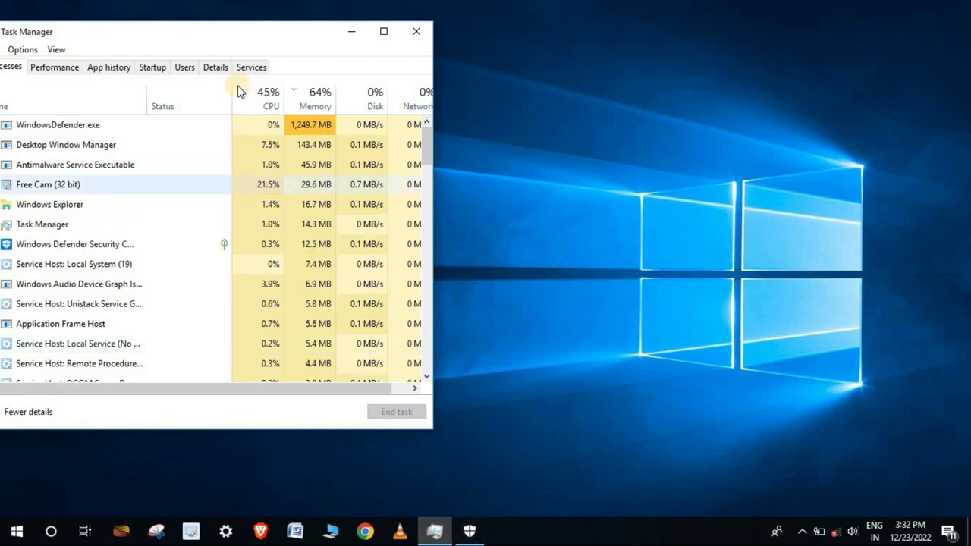
Inspect the Windows Defender notification entry among Task Manager's startup programs and return to the process list.
left_click_drag(270, 38, 461, 50)
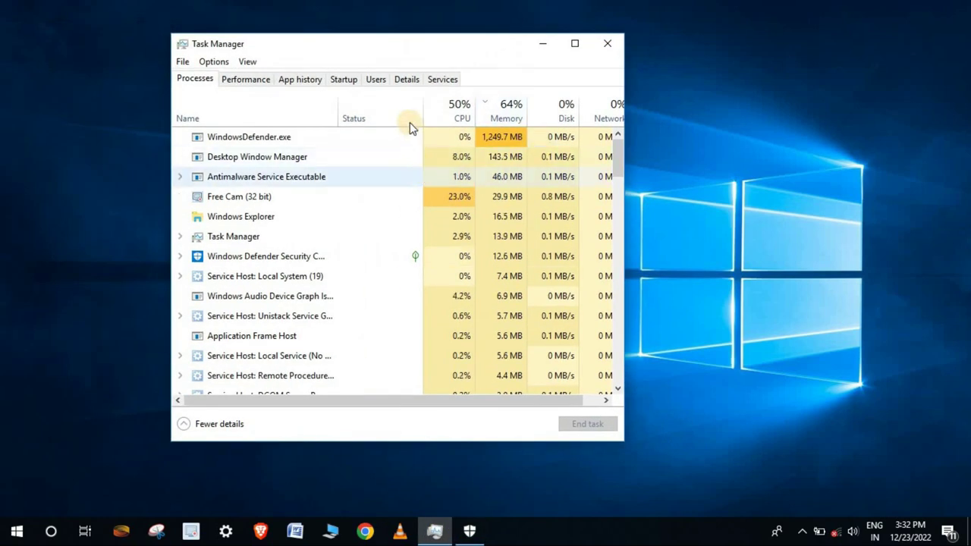
left_click(341, 79)
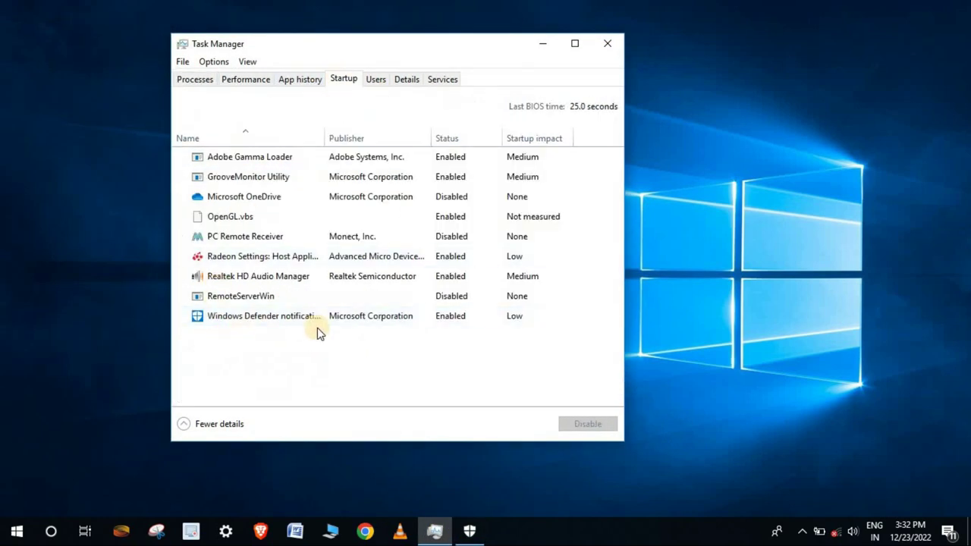
left_click(447, 324)
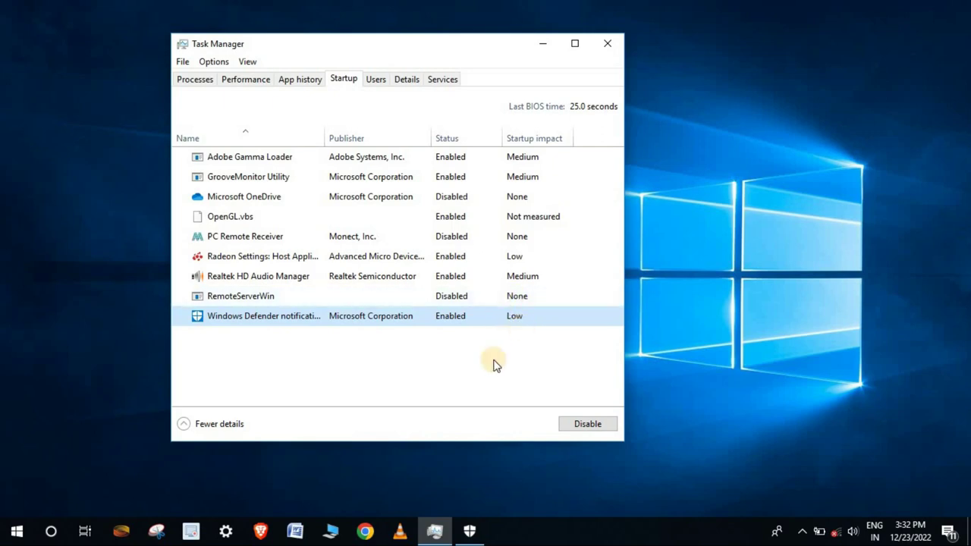
left_click(176, 68)
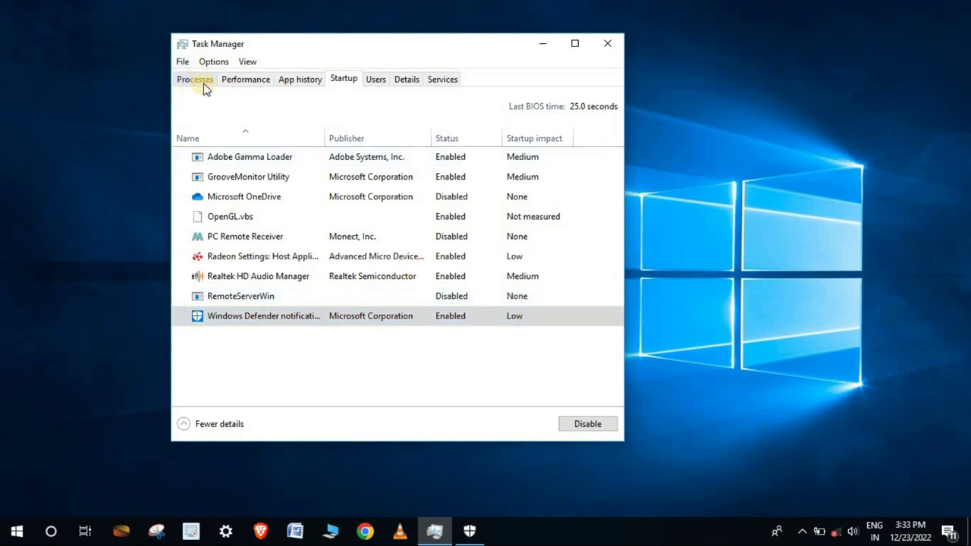
left_click(202, 83)
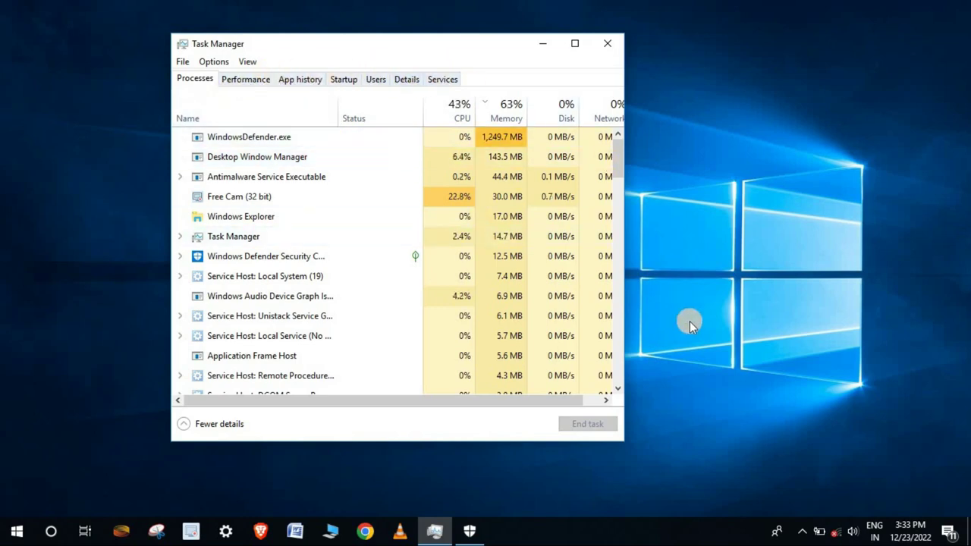
Check the real-time and cloud-delivered protection settings in Windows Defender Security Center, and close it.
left_click(802, 529)
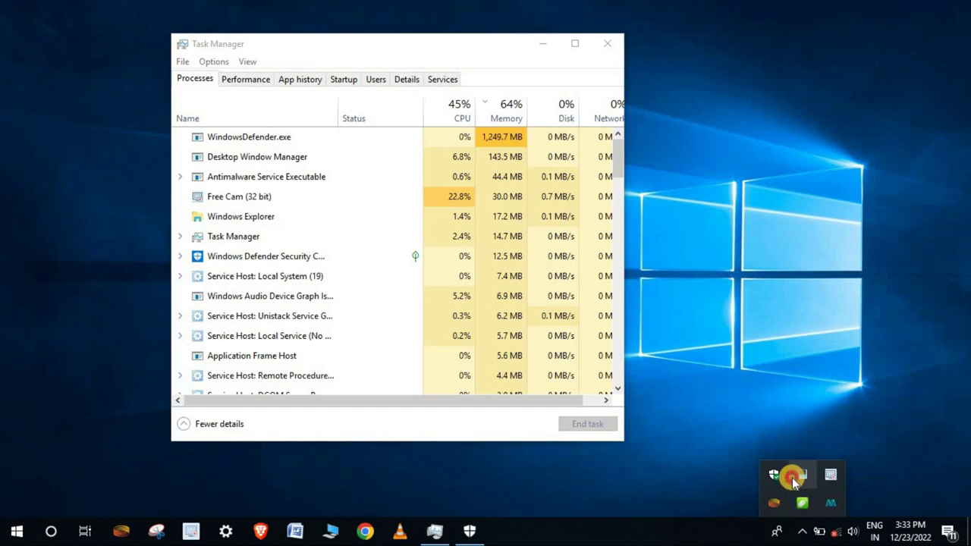
left_click(792, 478)
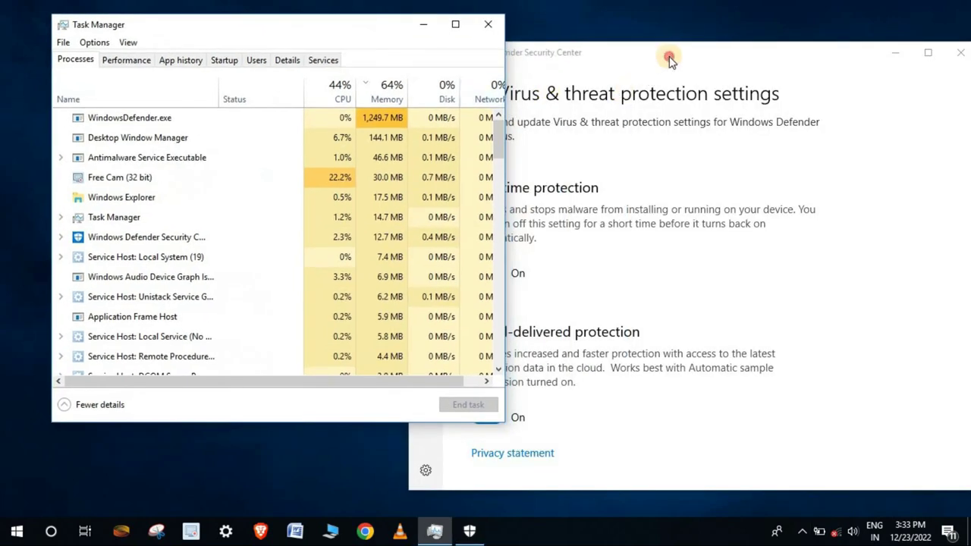
left_click_drag(668, 59, 780, 47)
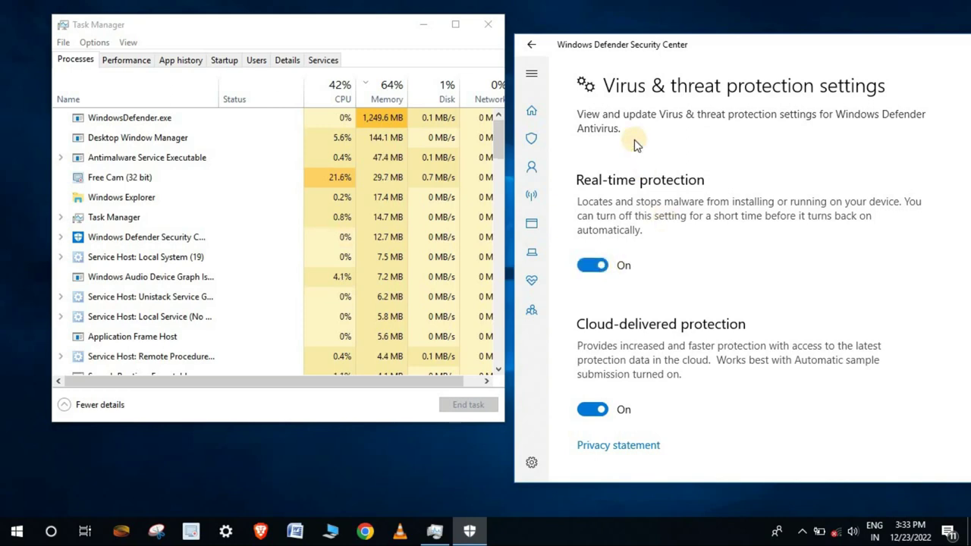
left_click_drag(700, 43, 581, 69)
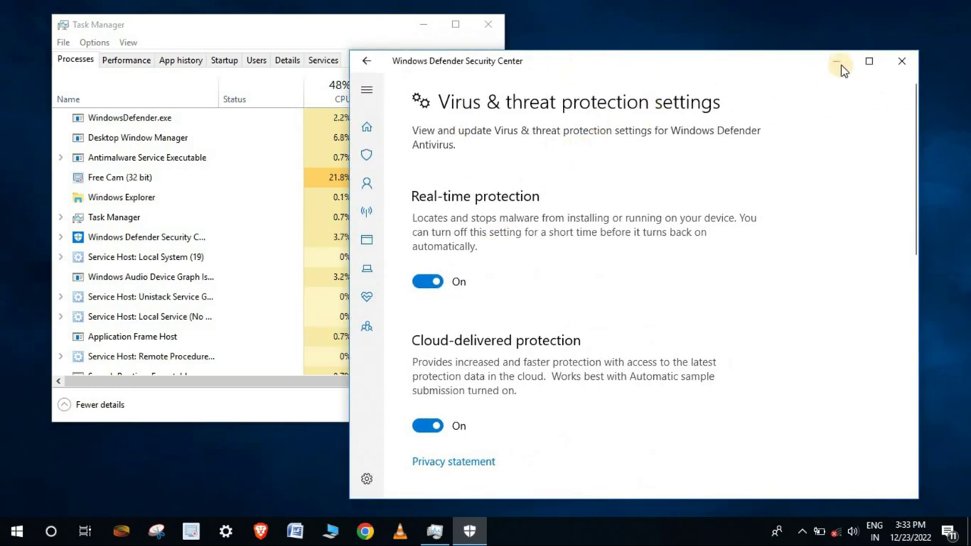
left_click(902, 60)
Recheck Task Manager's startup programs and look through the running processes for WindowsDefender.exe.
left_click(224, 60)
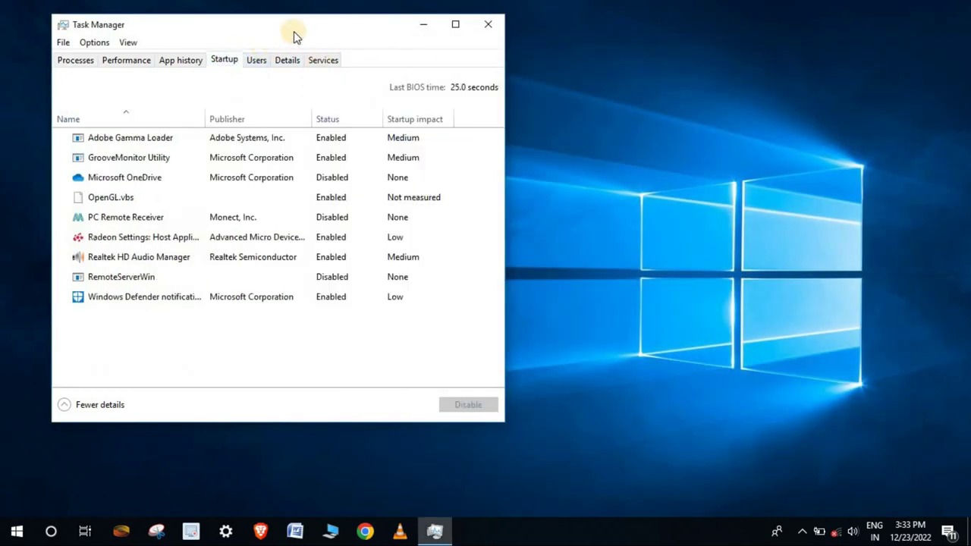
left_click_drag(295, 31, 488, 24)
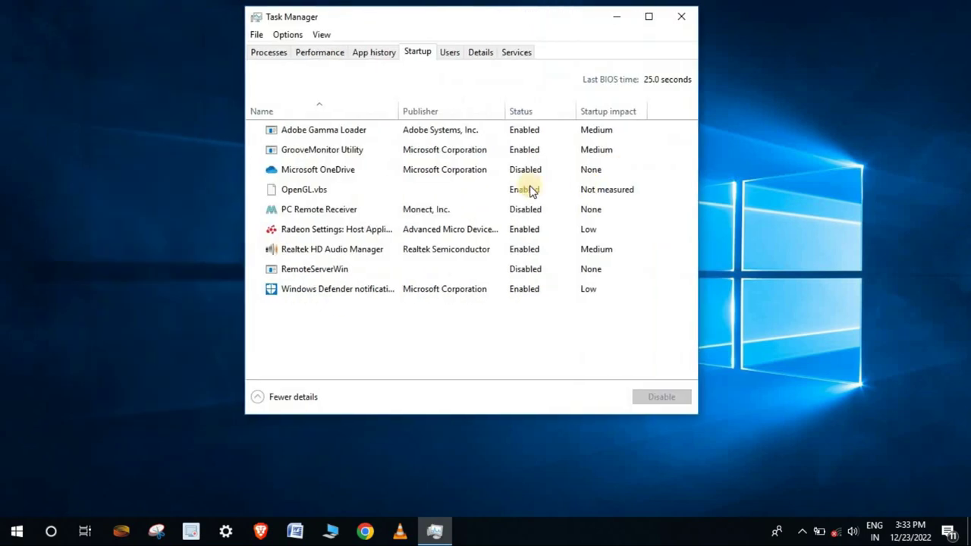
left_click(273, 56)
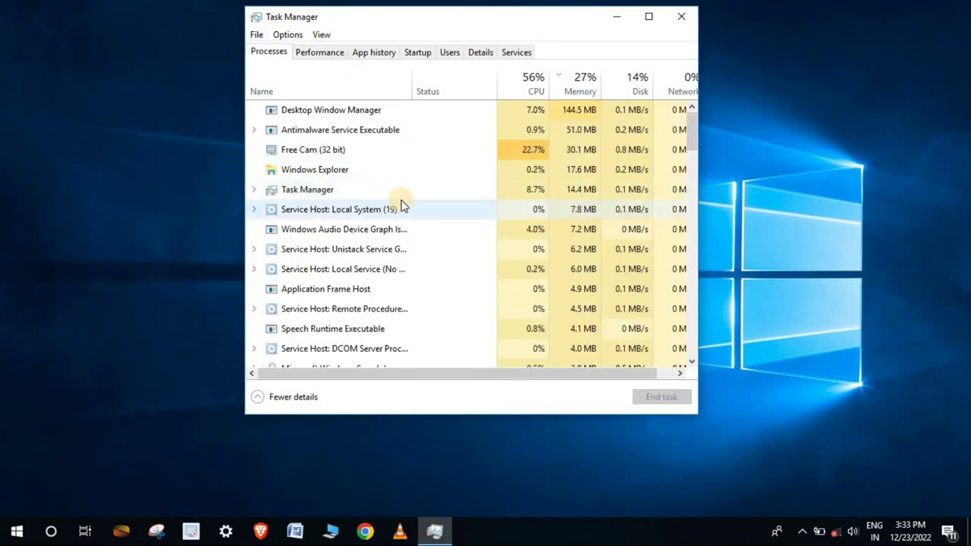
scroll(402, 207, "down", 1)
scroll(402, 207, "up", 1)
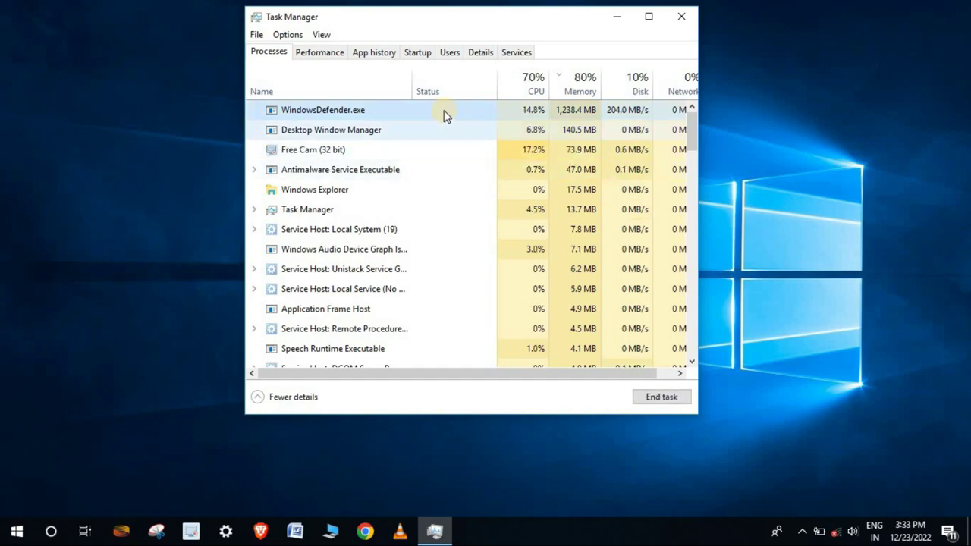
End the WindowsDefender.exe task in Task Manager, repeating it when the process shows up again.
right_click(440, 107)
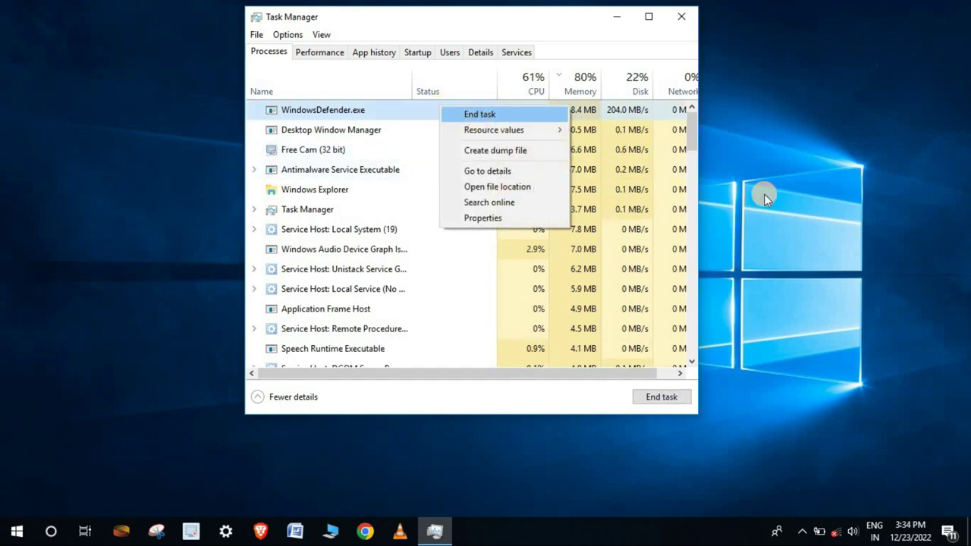
key("Return")
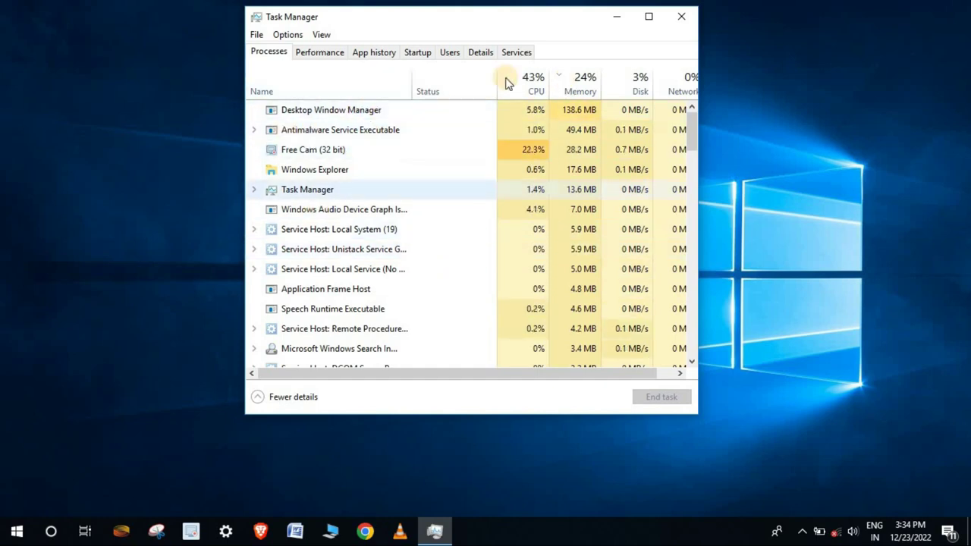
left_click_drag(539, 7, 554, 35)
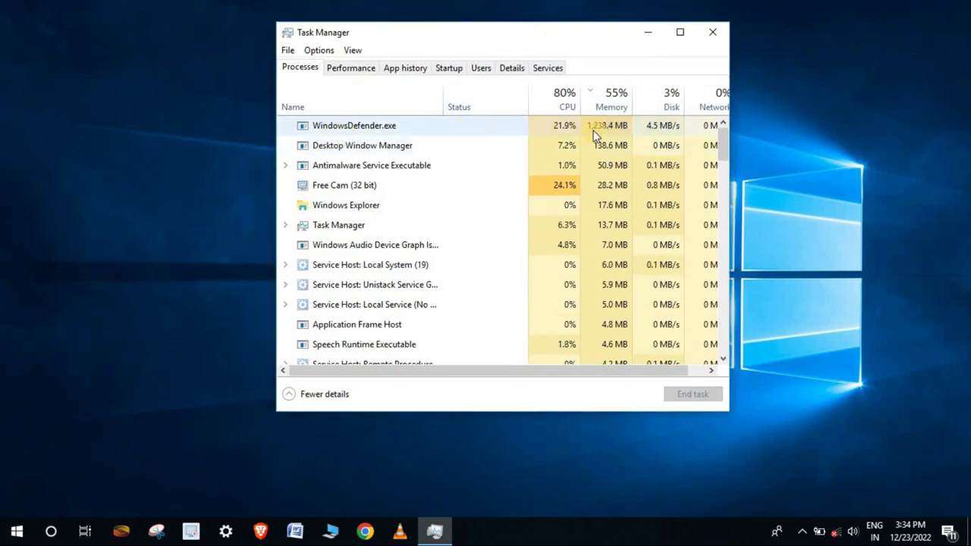
right_click(422, 125)
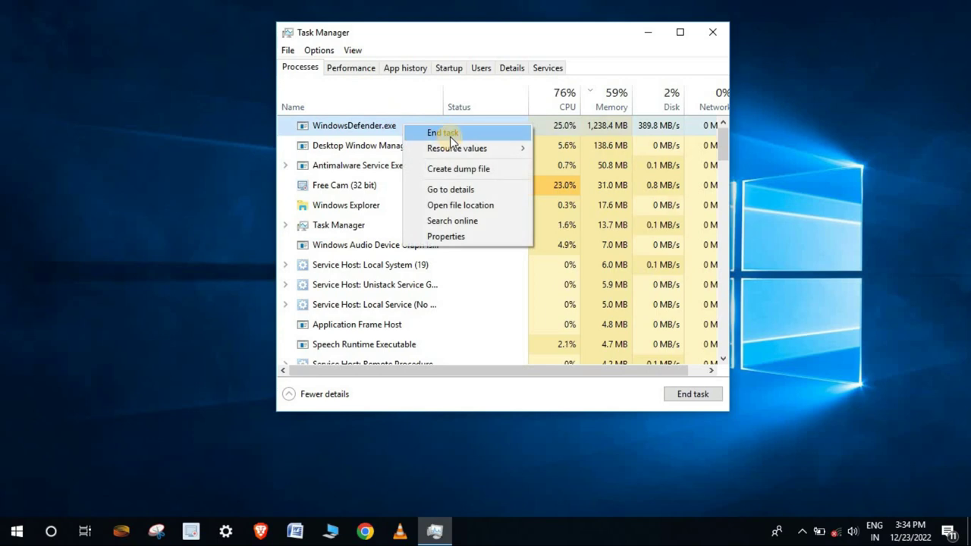
left_click(443, 133)
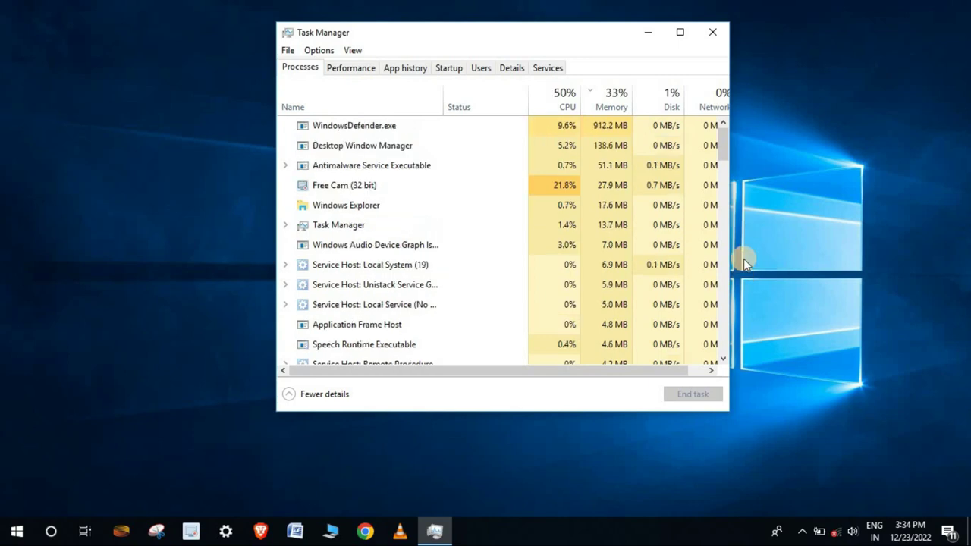
Go to the details of the WindowsDefender.exe process, open its file location and look through the Support folder.
right_click(360, 126)
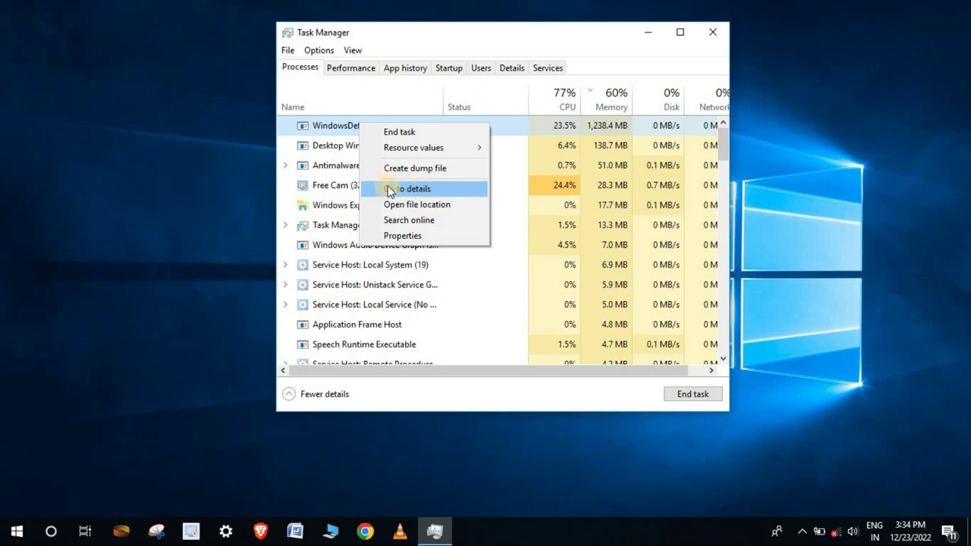
left_click(389, 189)
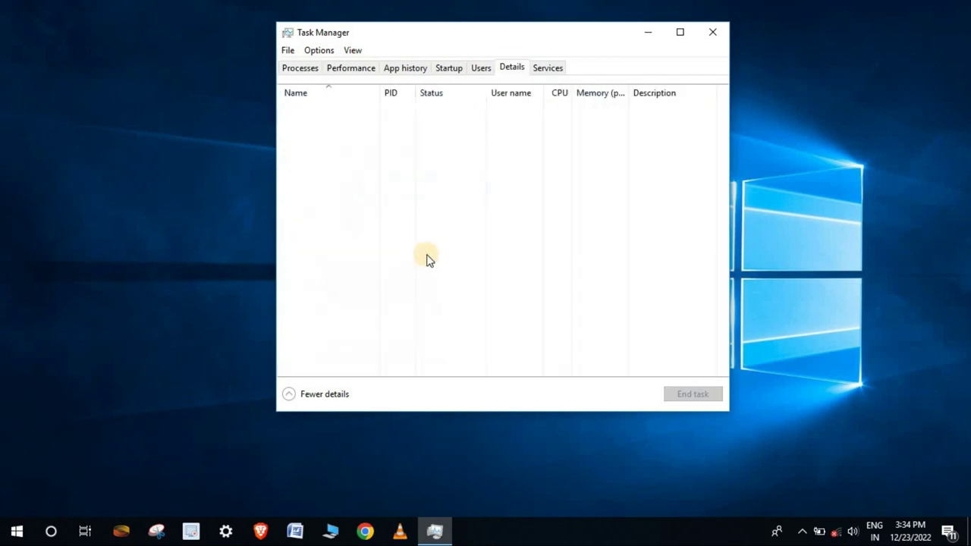
scroll(459, 282, "up", 2)
scroll(402, 300, "down", 3)
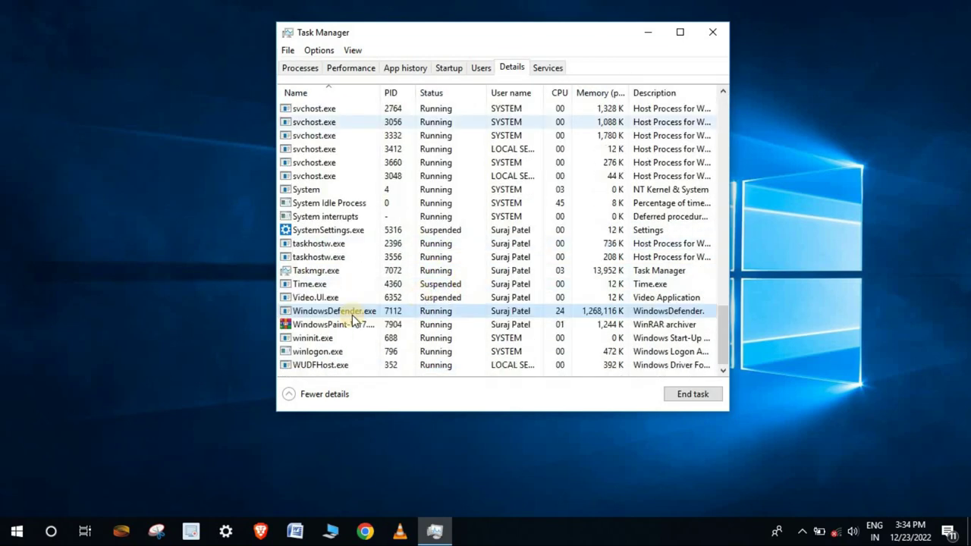
right_click(461, 315)
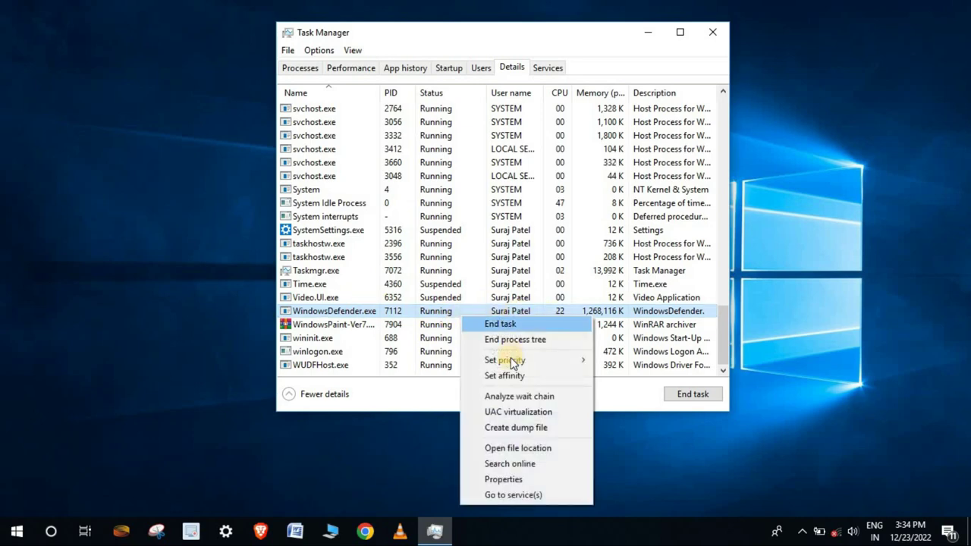
left_click(518, 448)
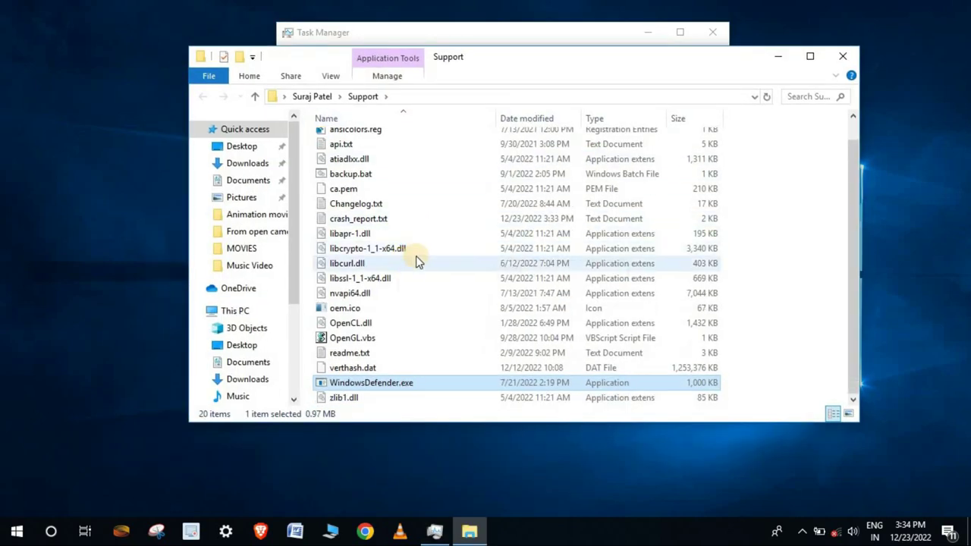
scroll(418, 246, "up", 1)
scroll(417, 247, "down", 1)
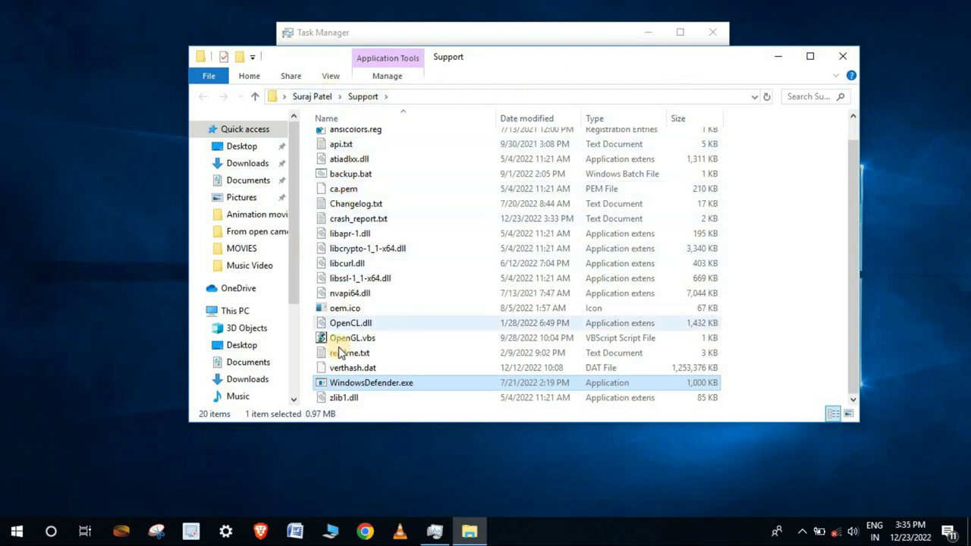
Browse to C:\Program Files\Windows Defender in a new File Explorer window and examine the genuine Windows Defender files.
left_click(334, 531)
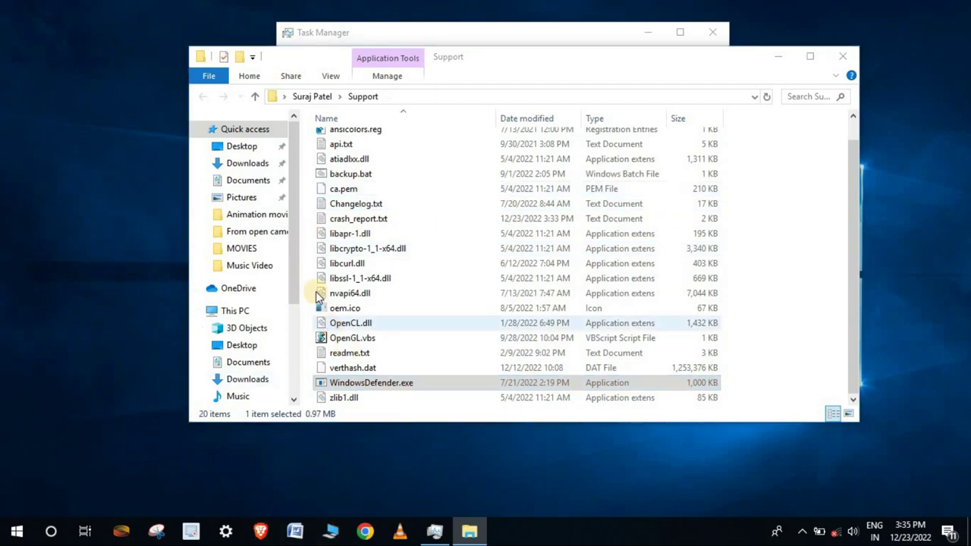
middle_click(469, 531)
scroll(393, 356, "down", 2)
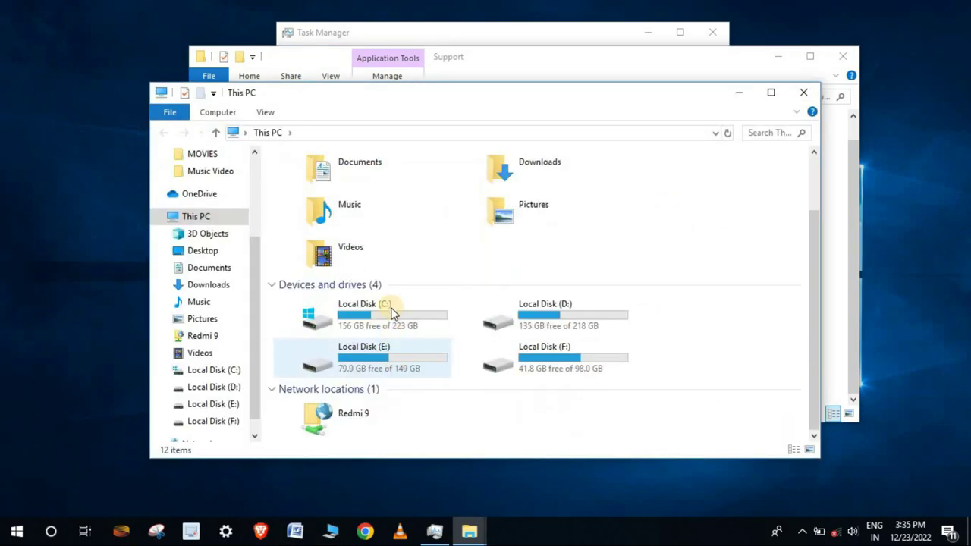
double_click(390, 312)
double_click(312, 192)
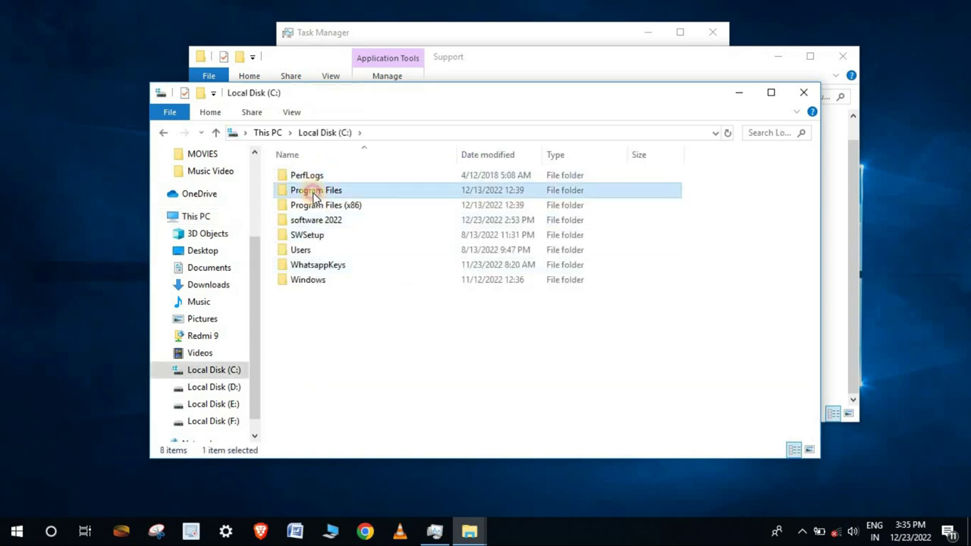
scroll(336, 399, "down", 1)
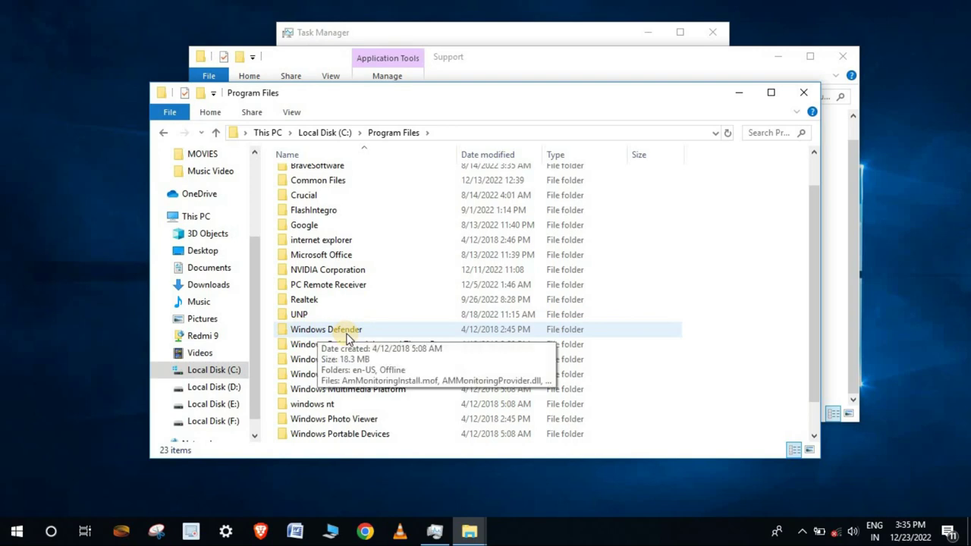
double_click(341, 331)
scroll(322, 346, "down", 1)
scroll(319, 357, "down", 1)
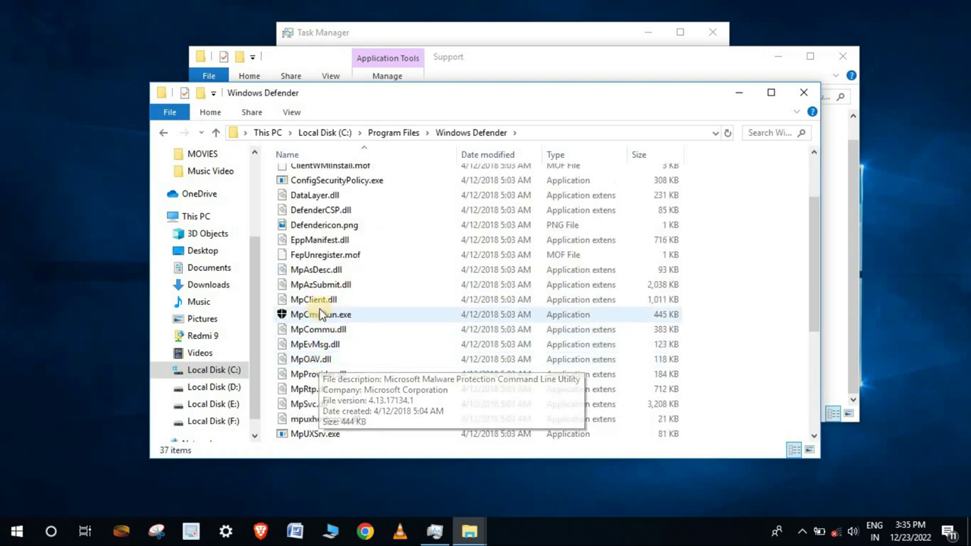
Run MSASCui.exe from the genuine Windows Defender folder to view the Security Center, and close both windows.
scroll(334, 303, "up", 2)
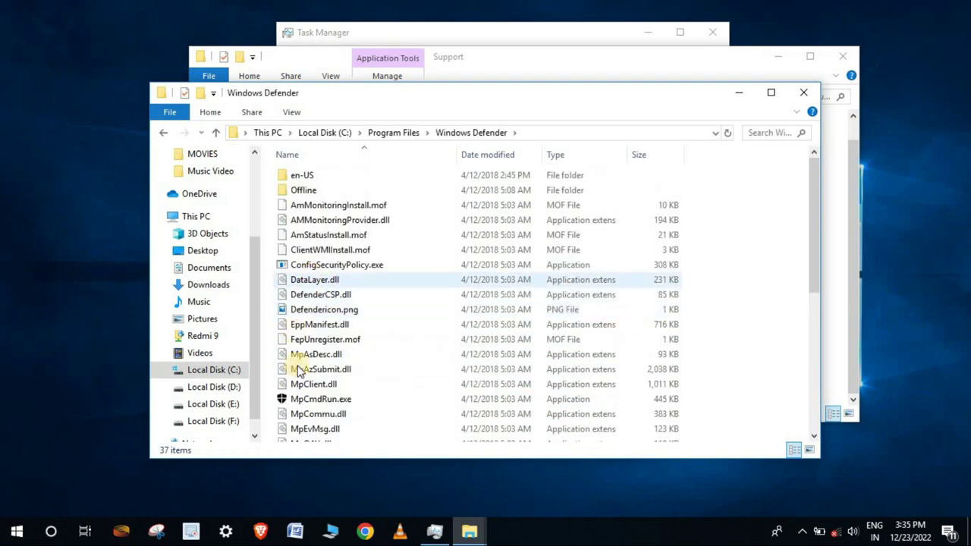
scroll(293, 357, "down", 6)
left_click(334, 256)
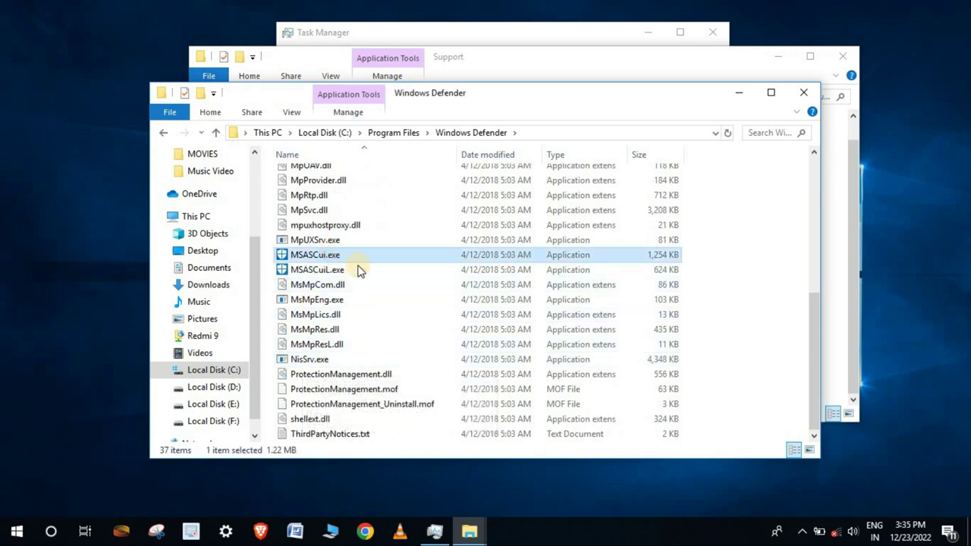
double_click(330, 258)
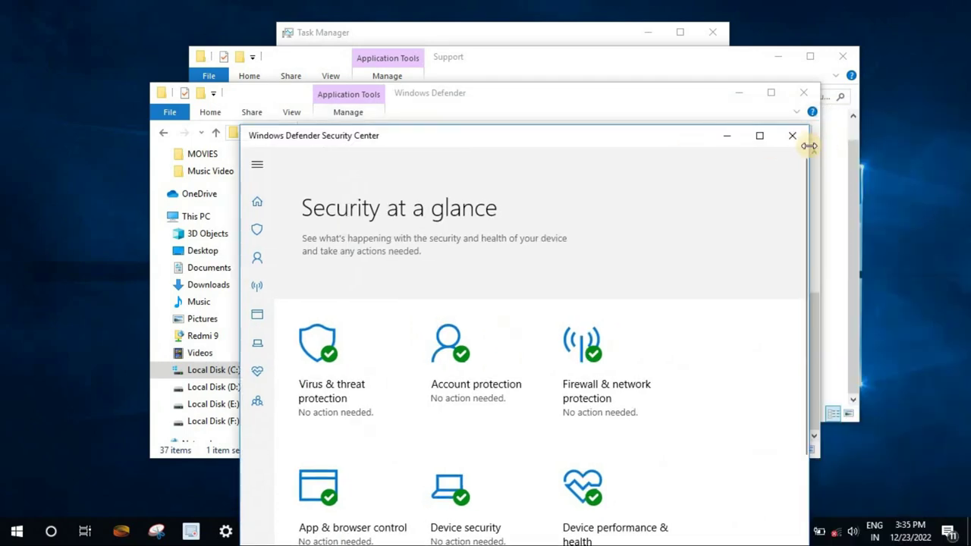
left_click(787, 142)
left_click_drag(664, 97, 641, 118)
left_click(775, 121)
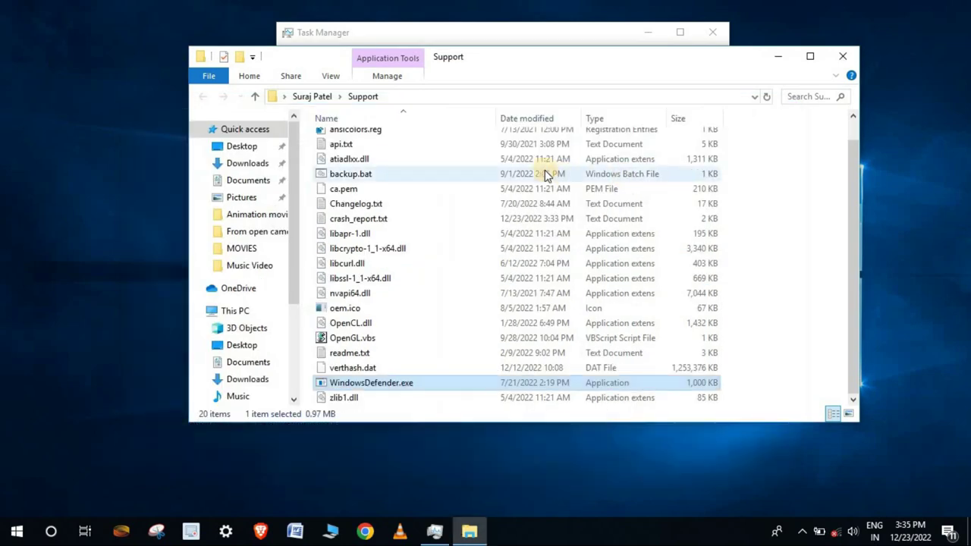
Move the Support folder window clear of Task Manager and try to delete WindowsDefender.exe.
left_click_drag(497, 78, 443, 61)
left_click_drag(597, 68, 670, 54)
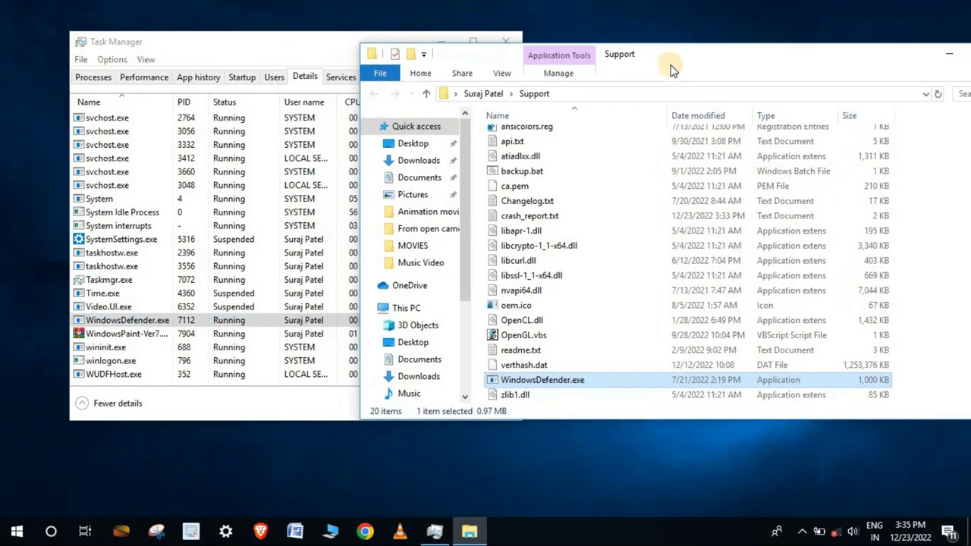
double_click(554, 383)
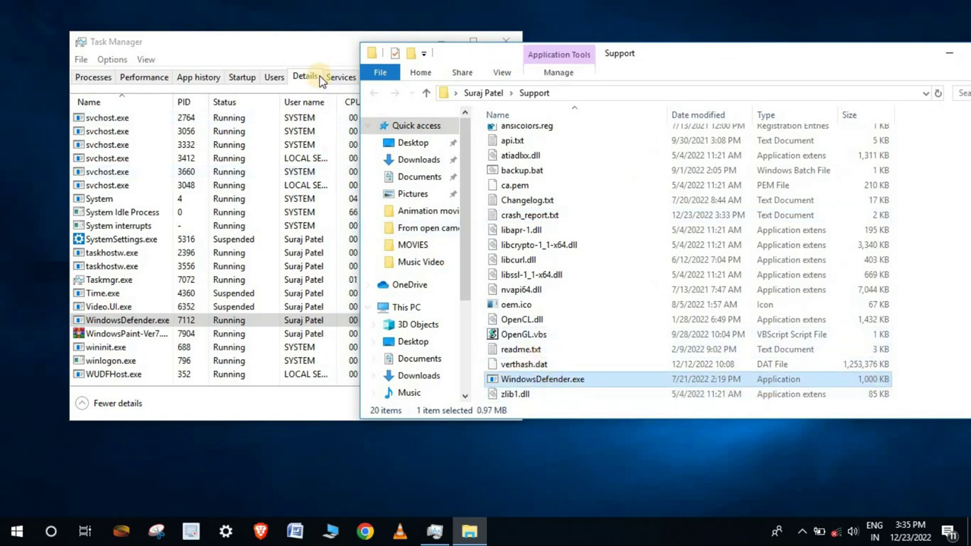
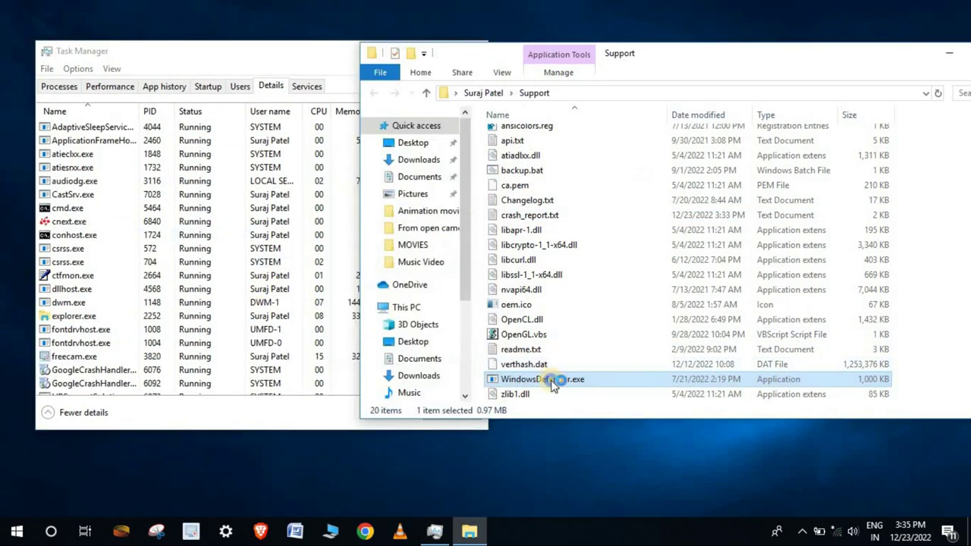
right_click(574, 383)
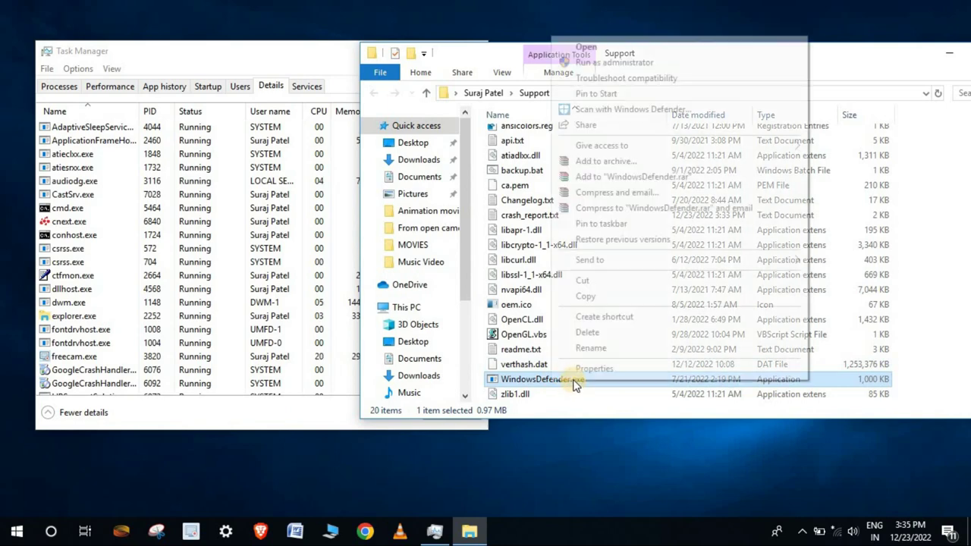
left_click(589, 335)
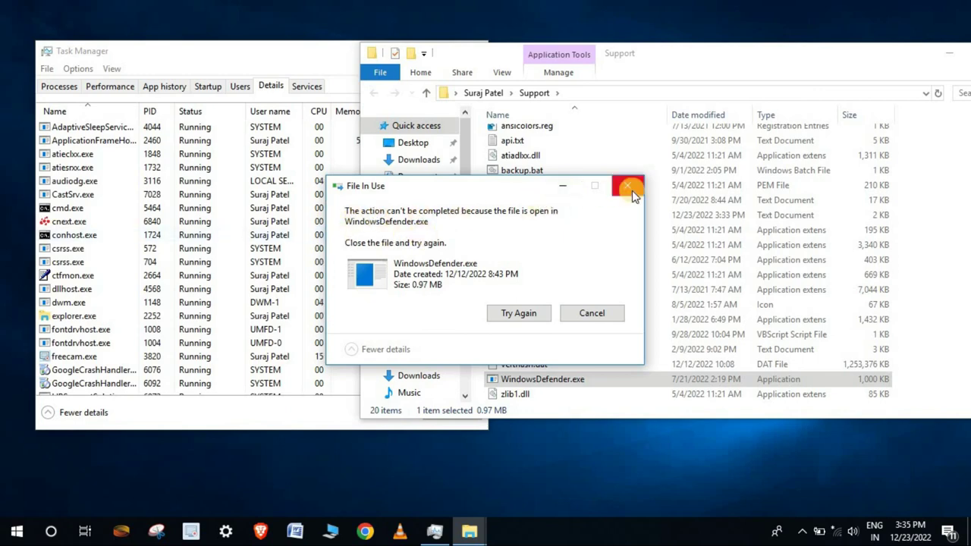
End the running WindowsDefender.exe process and delete WindowsDefender.exe from the Support folder.
left_click(59, 86)
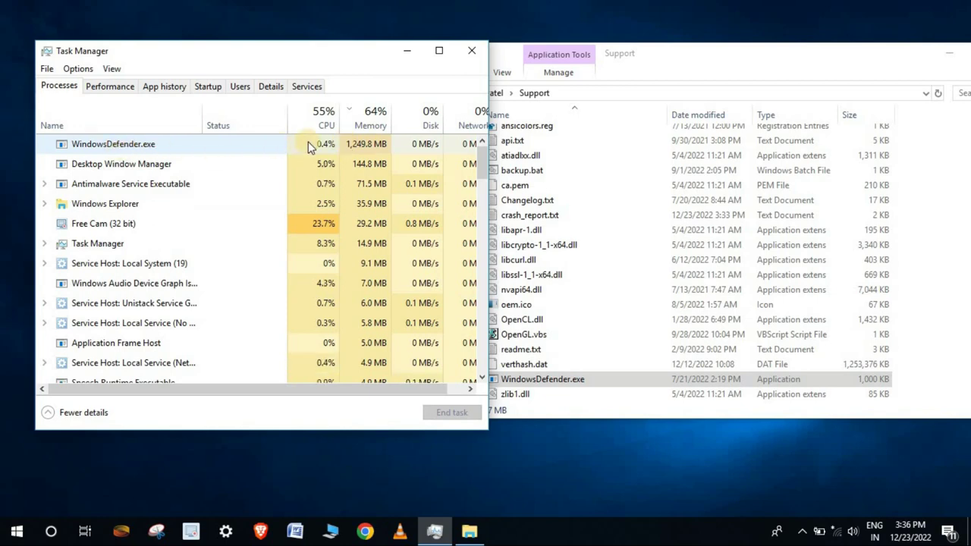
right_click(308, 141)
left_click(341, 221)
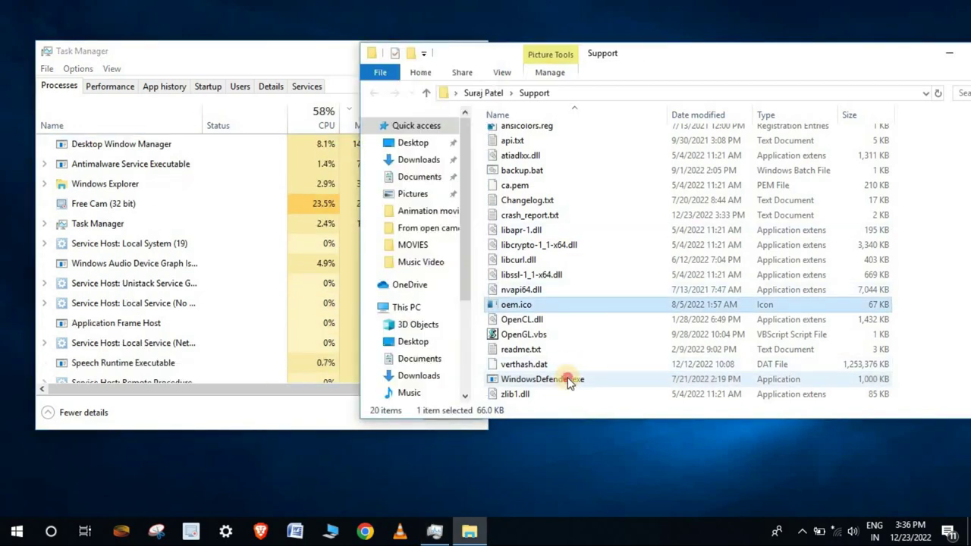
right_click(569, 379)
left_click(605, 329)
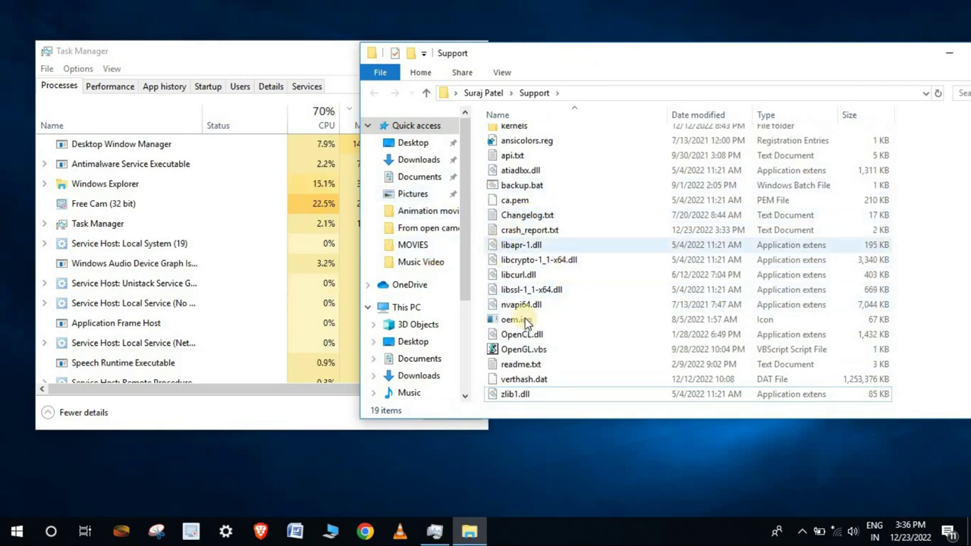
Arrange Task Manager and the Support folder window side by side, each filling half of the desktop.
left_click(325, 56)
left_click_drag(725, 66, 970, 152)
left_click(308, 209)
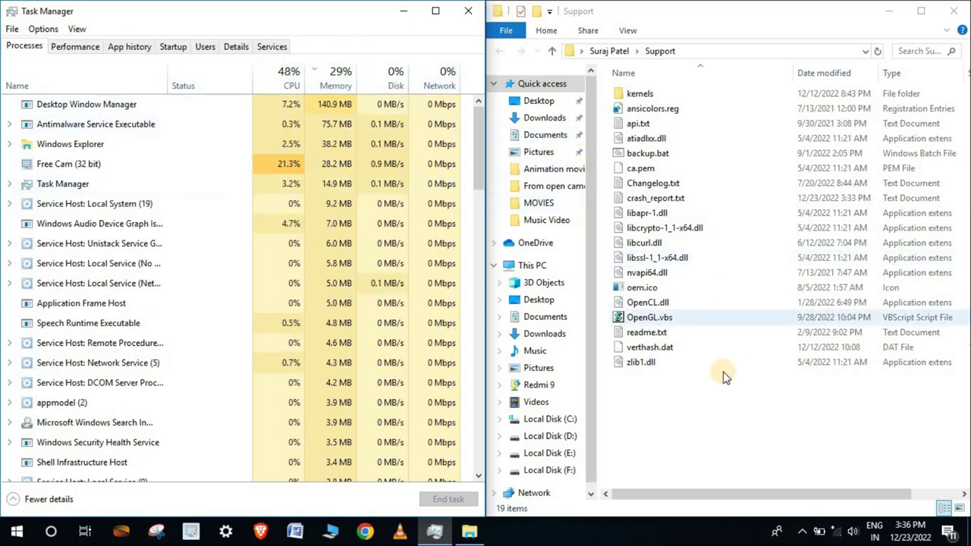
Open readme.txt from the Support folder, read the miner's description, requirements and features, and minimize it.
left_click(650, 347)
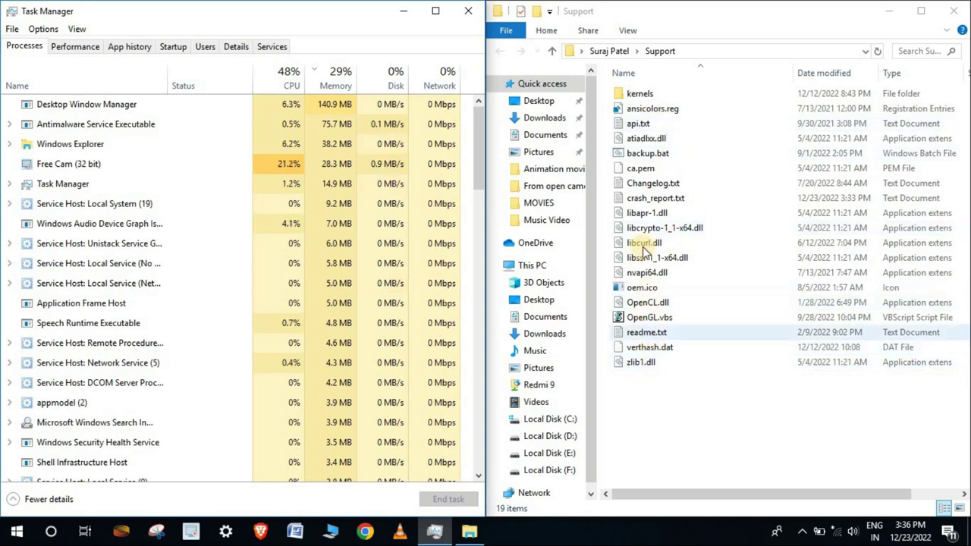
double_click(672, 335)
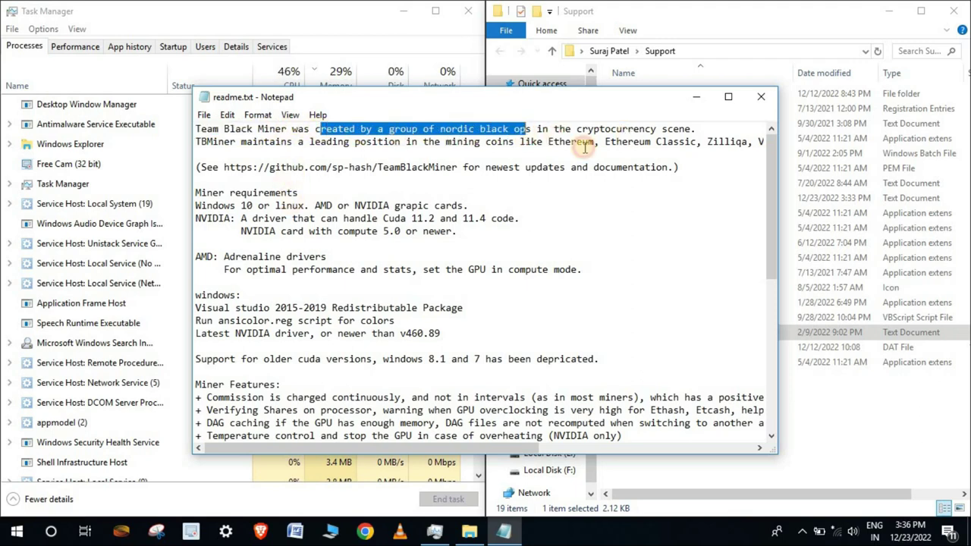
scroll(504, 177, "down", 9)
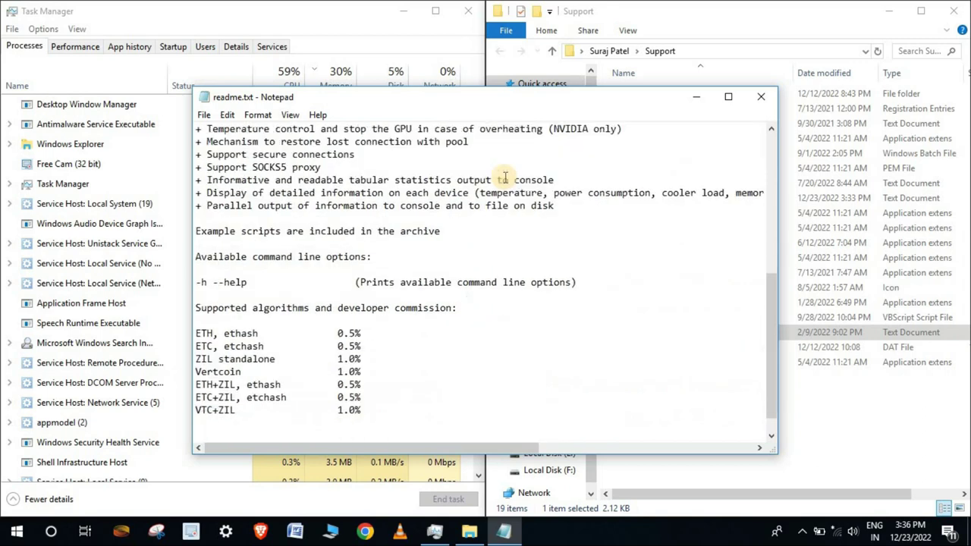
scroll(506, 177, "up", 9)
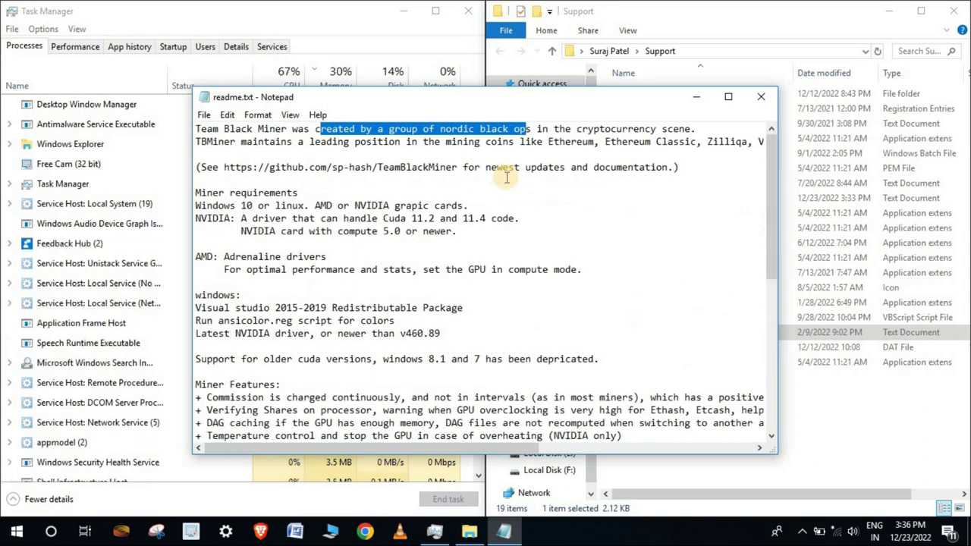
left_click_drag(224, 257, 326, 260)
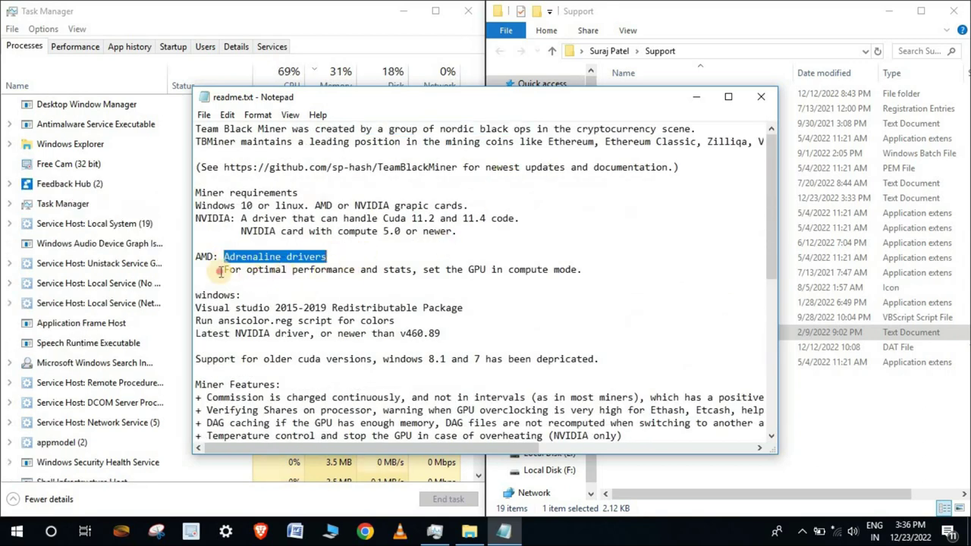
left_click_drag(220, 272, 598, 272)
left_click(607, 279)
scroll(607, 280, "down", 2)
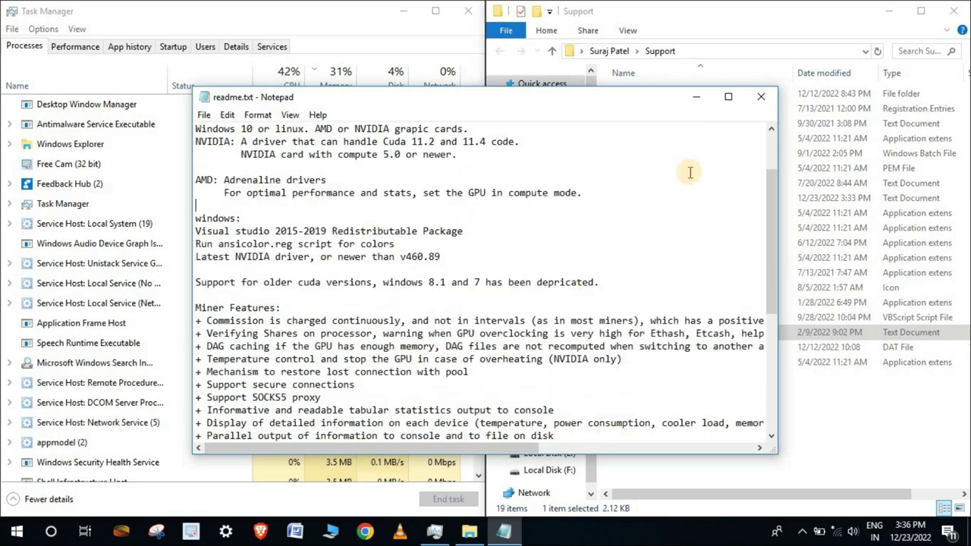
left_click(698, 101)
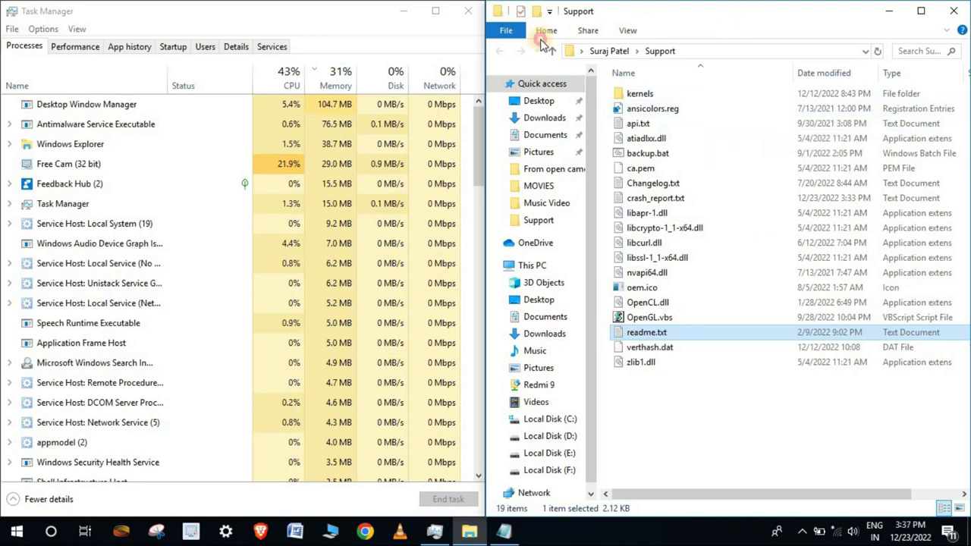
left_click_drag(537, 34, 719, 58)
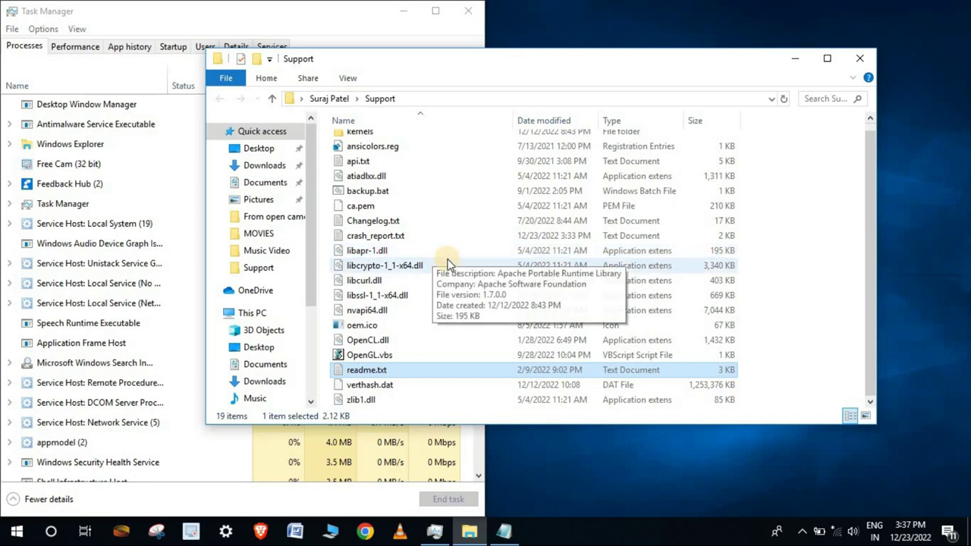
left_click_drag(456, 67, 970, 94)
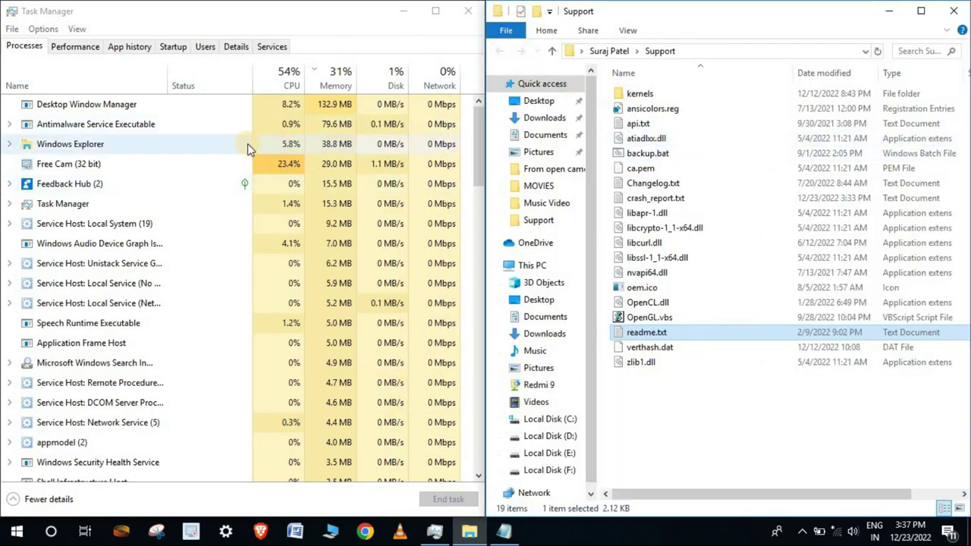
left_click(687, 369)
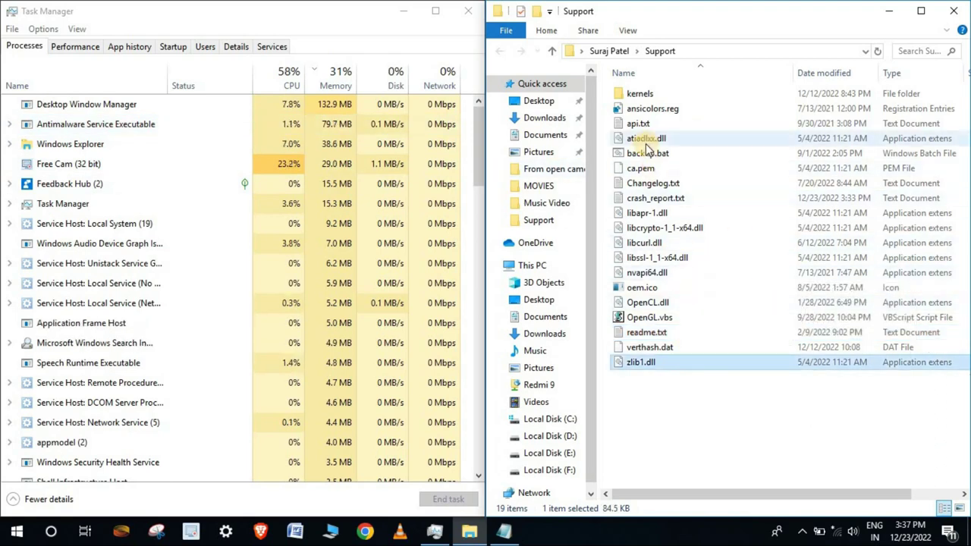
left_click(404, 19)
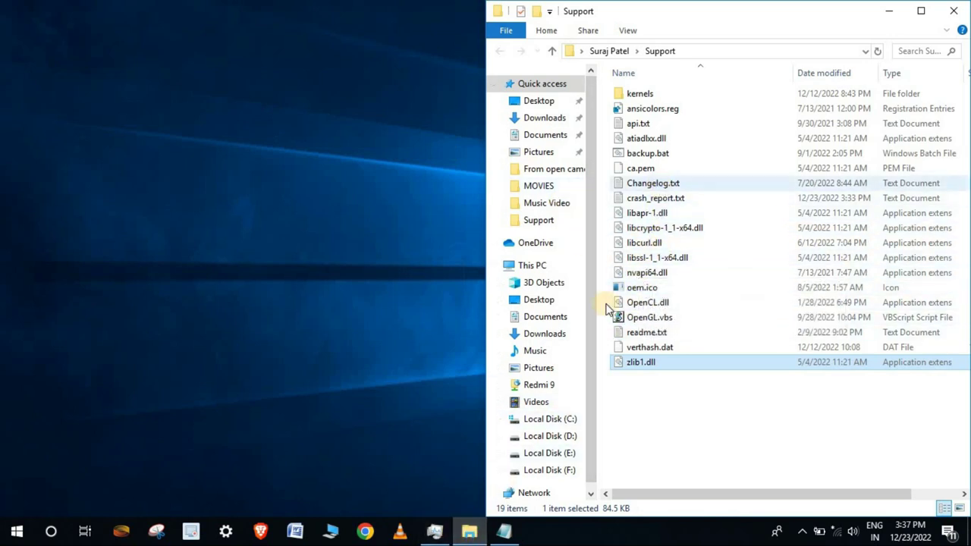
left_click(439, 532)
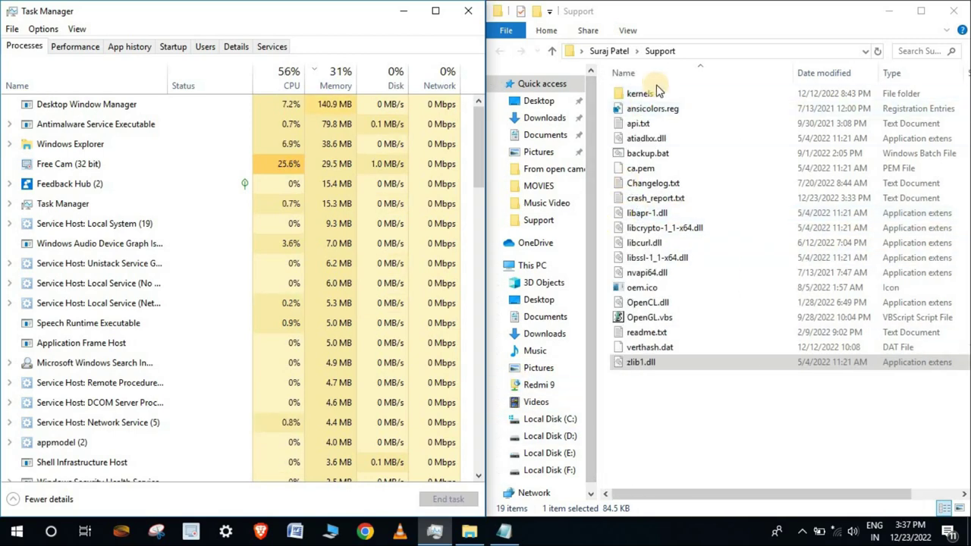
Look through the kernels subfolder and the contents of Changelog.txt in the Support folder.
double_click(640, 93)
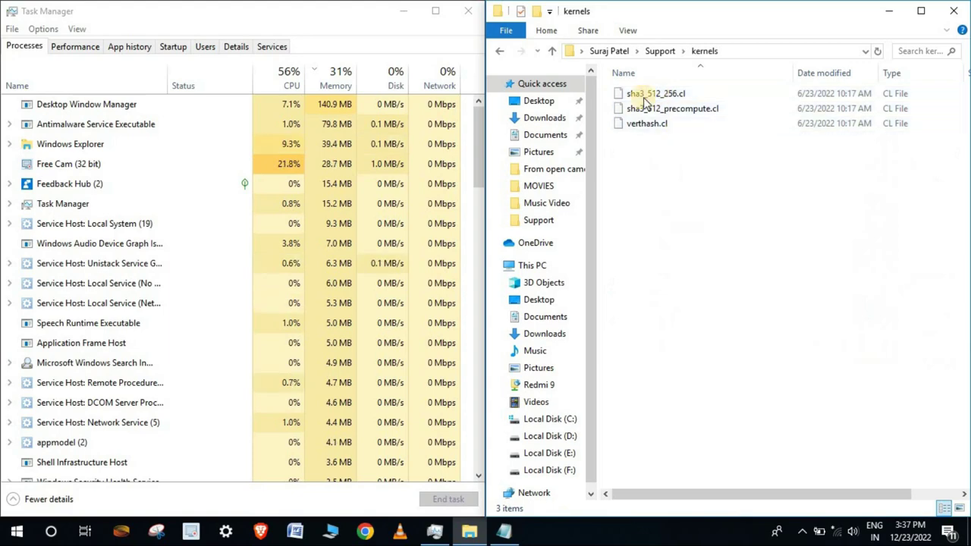
key("alt+Left")
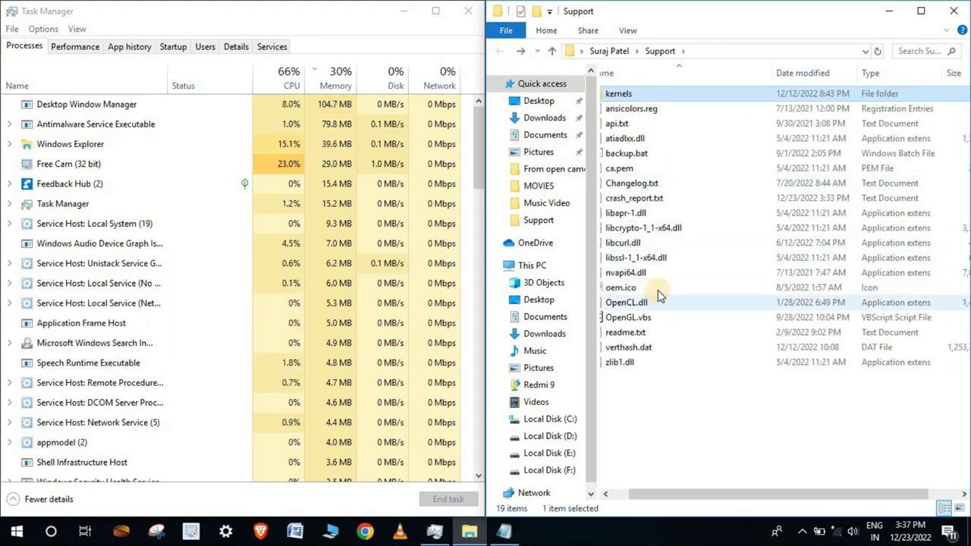
double_click(654, 183)
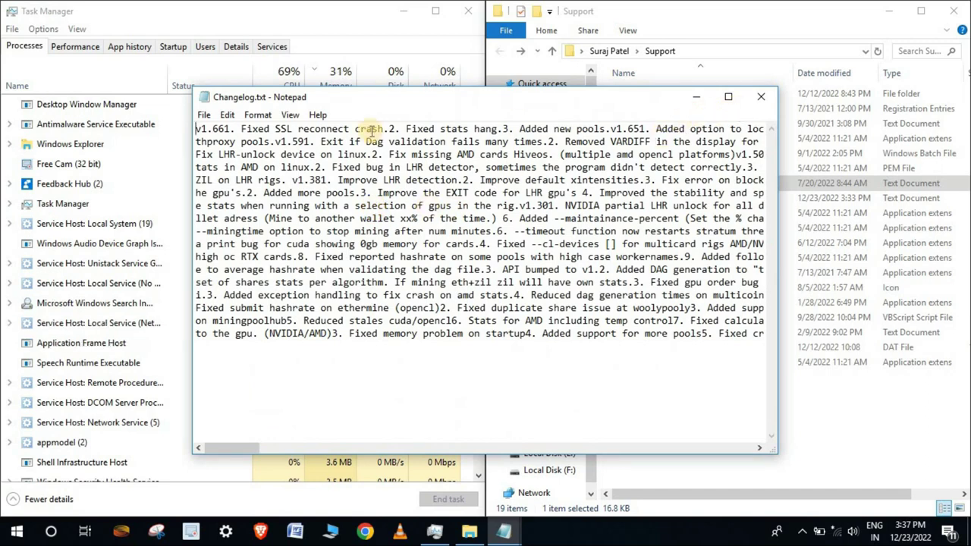
left_click(759, 99)
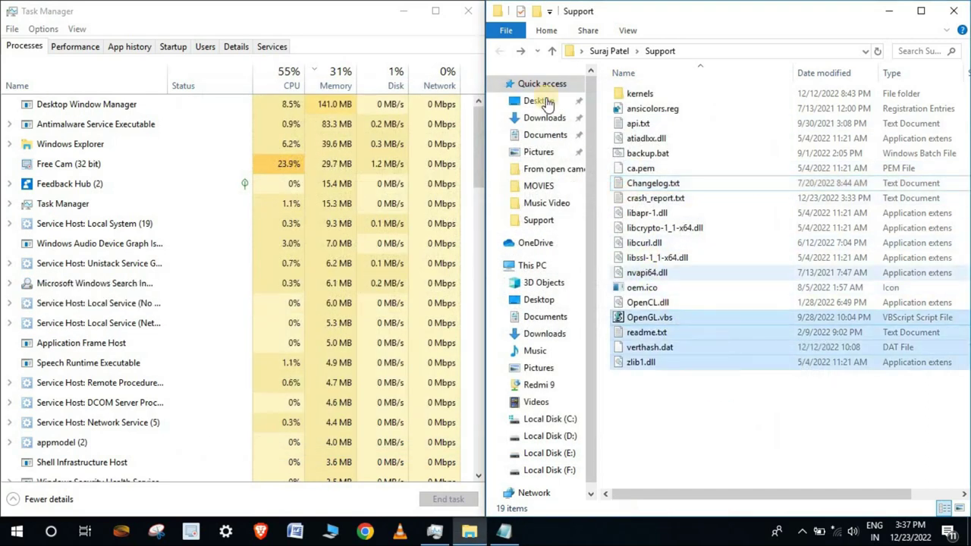
left_click_drag(797, 423, 748, 407)
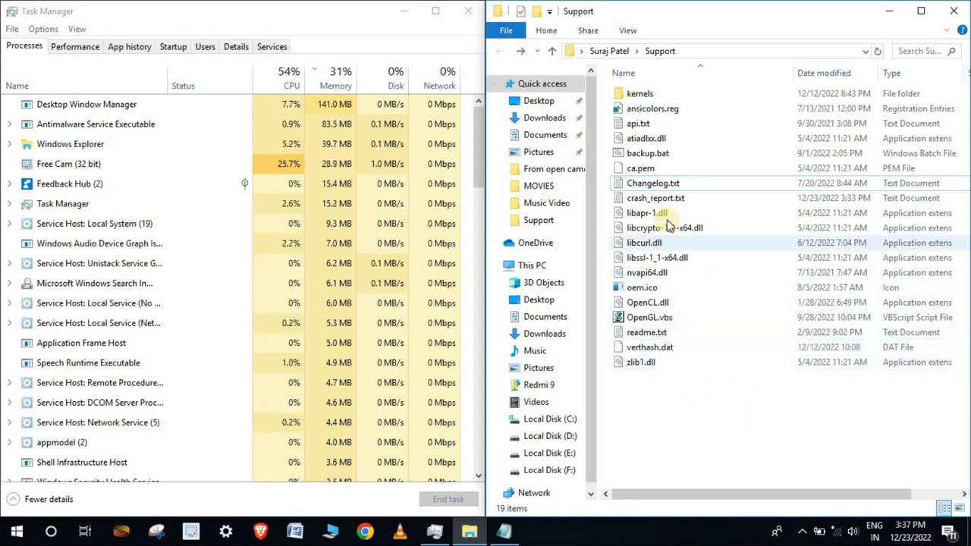
Go up to the user profile folder and try to delete the Support folder, retrying once before cancelling.
left_click(618, 51)
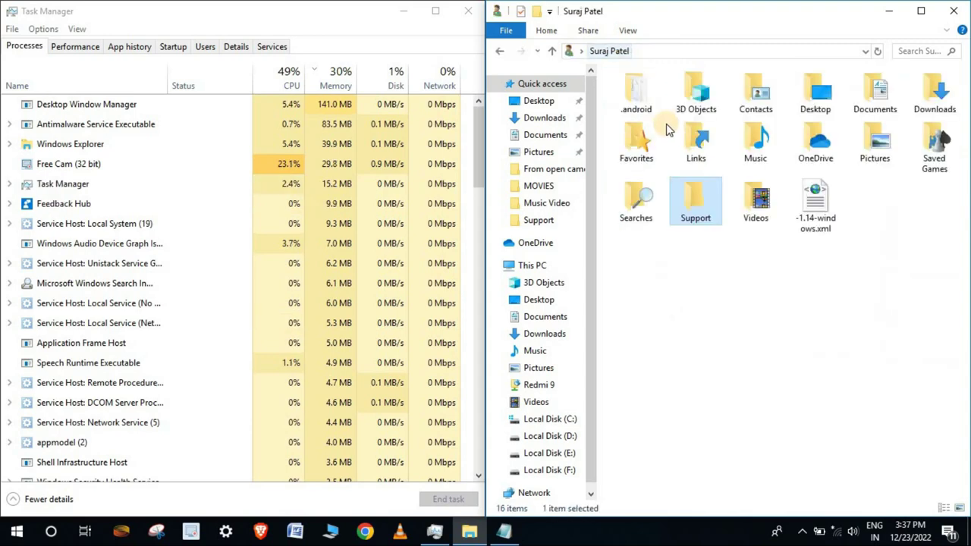
right_click(700, 201)
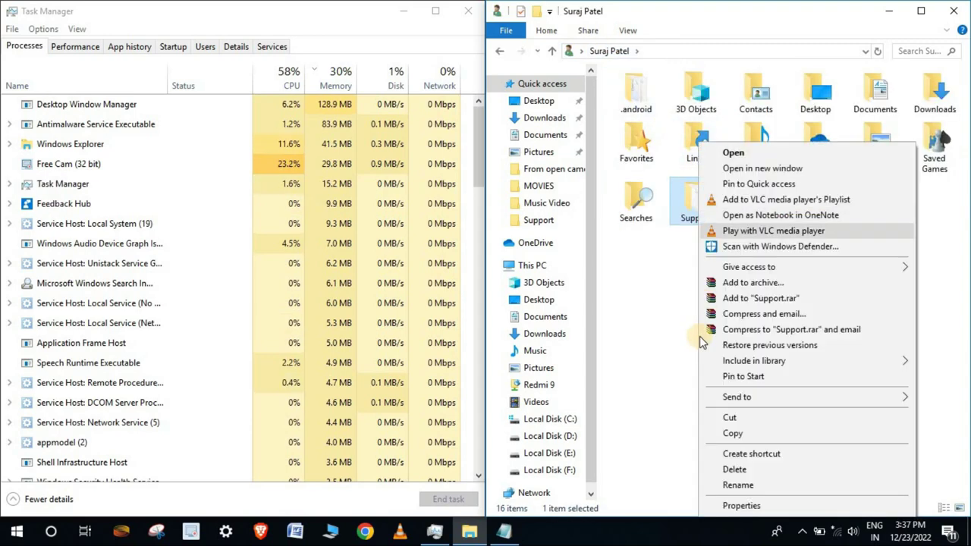
left_click(733, 465)
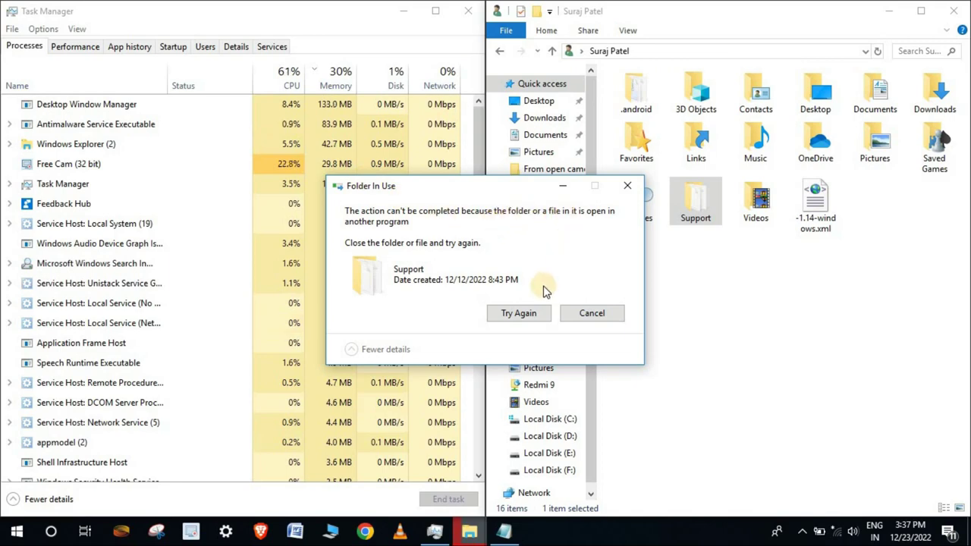
left_click(519, 313)
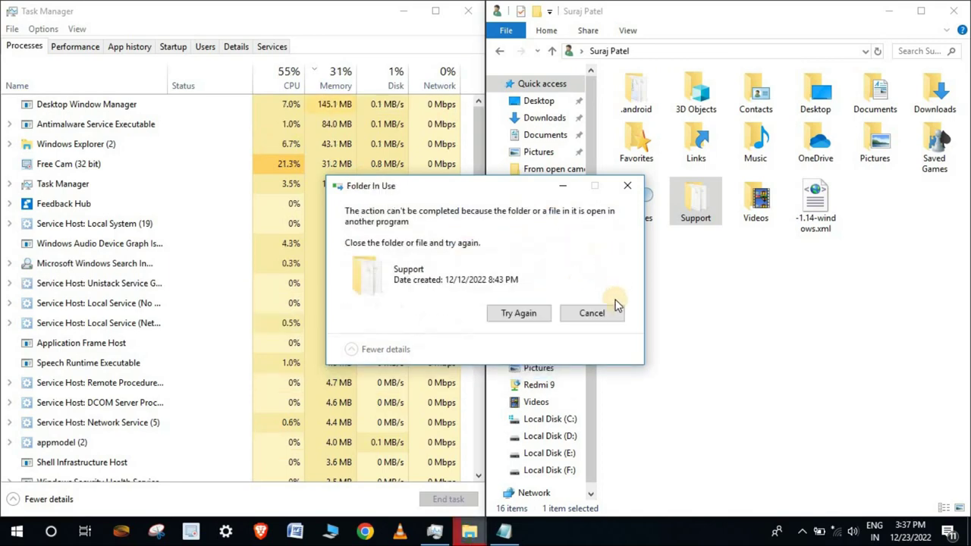
left_click(611, 314)
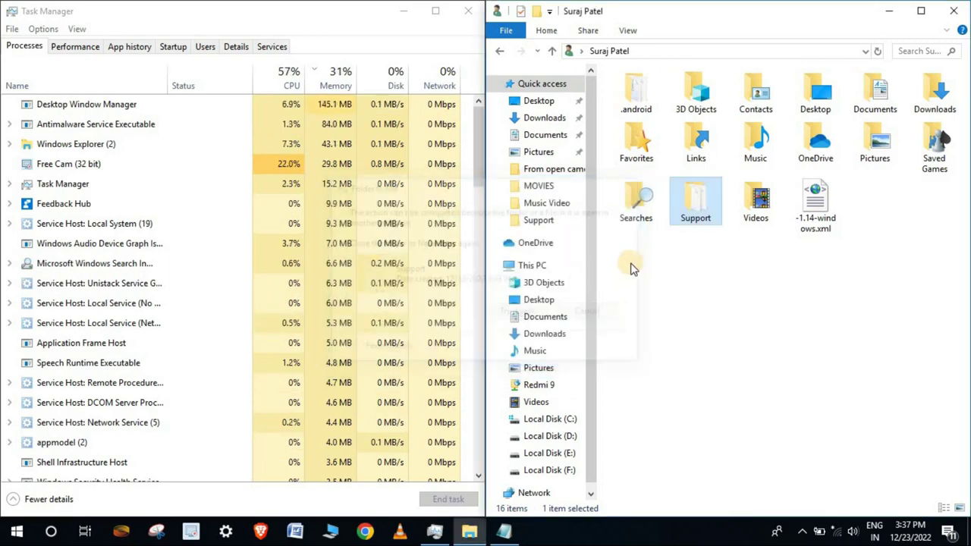
Open the Support folder and check the files in its kernels subfolder before returning to Support.
double_click(691, 203)
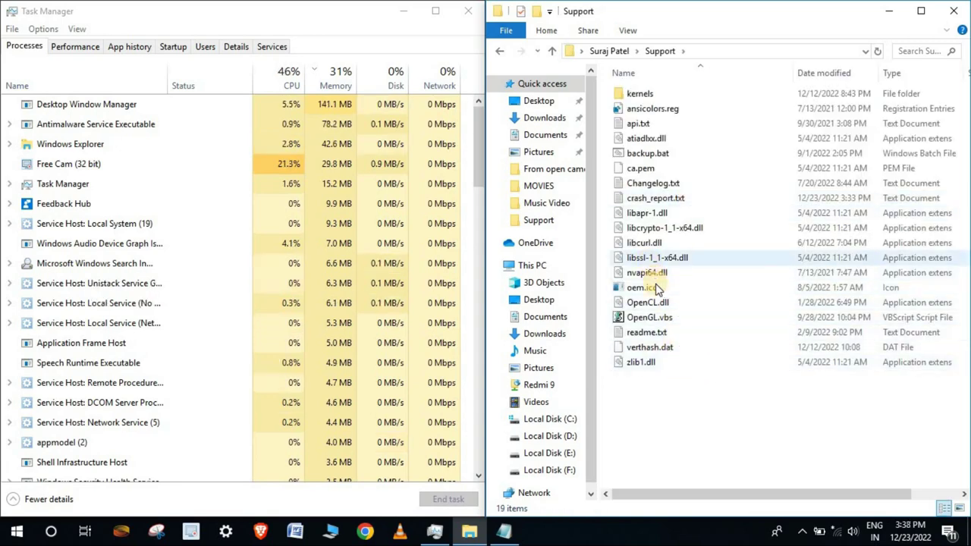
double_click(659, 94)
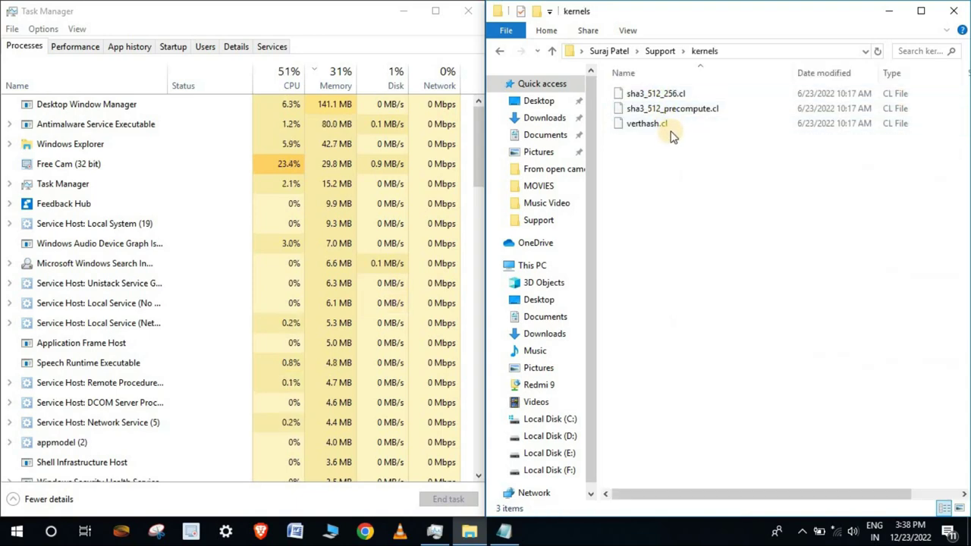
left_click(499, 51)
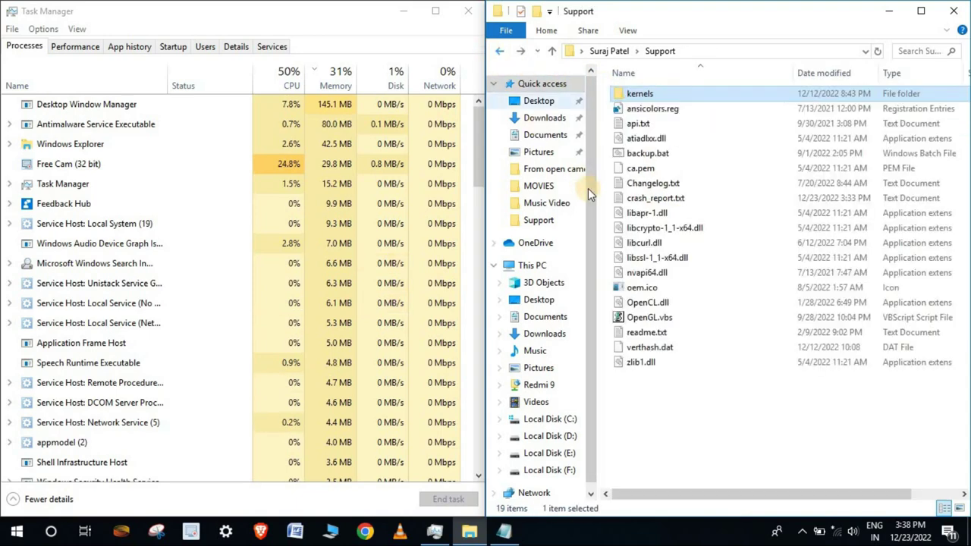
Delete the files nvapi64.dll through zlib1.dll and Changelog.txt through libssl-1_1-x64.dll from the Support folder.
left_click_drag(713, 386, 647, 278)
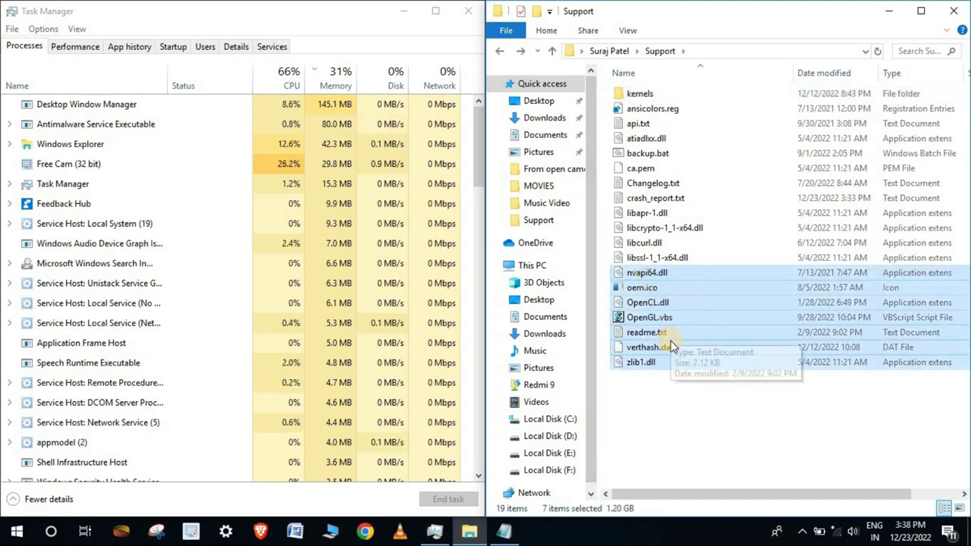
right_click(670, 342)
left_click(708, 293)
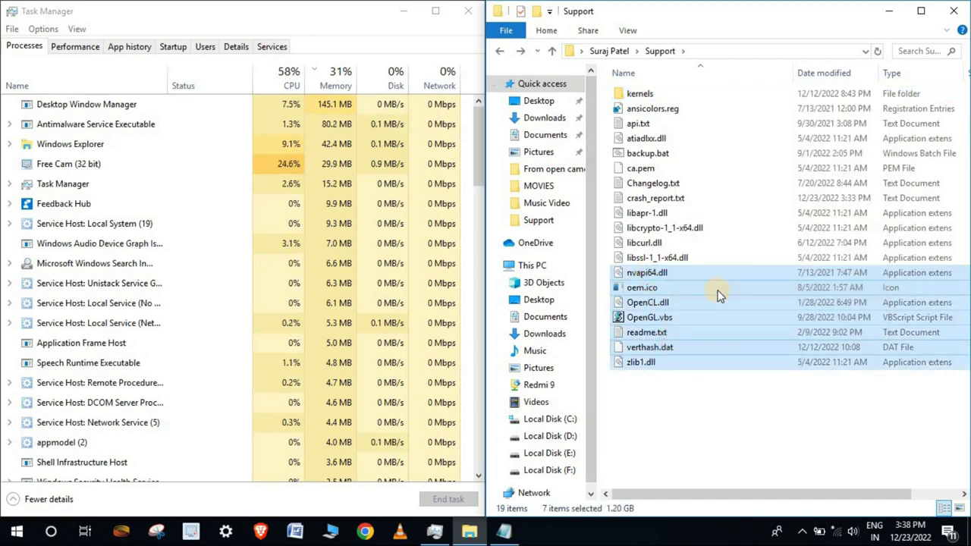
left_click_drag(623, 216, 657, 203)
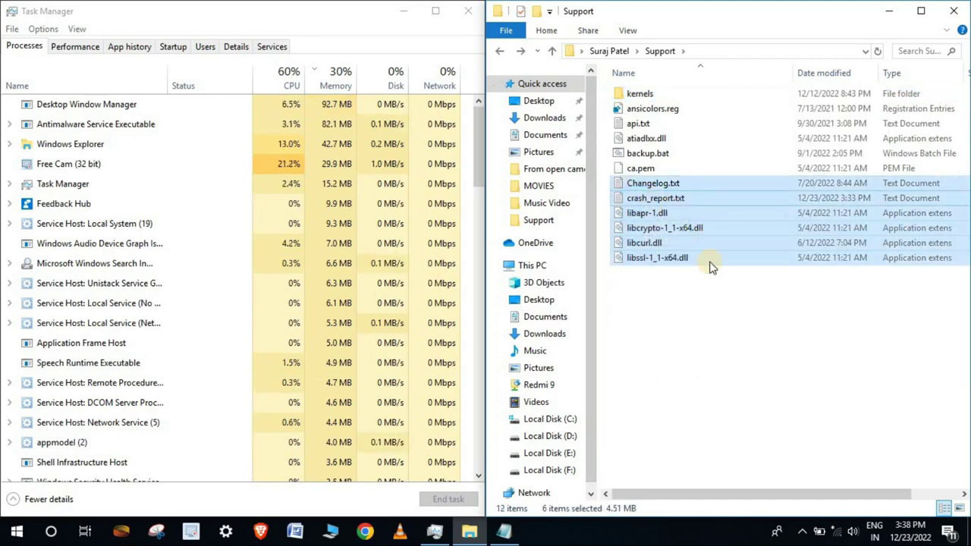
right_click(654, 199)
left_click(703, 401)
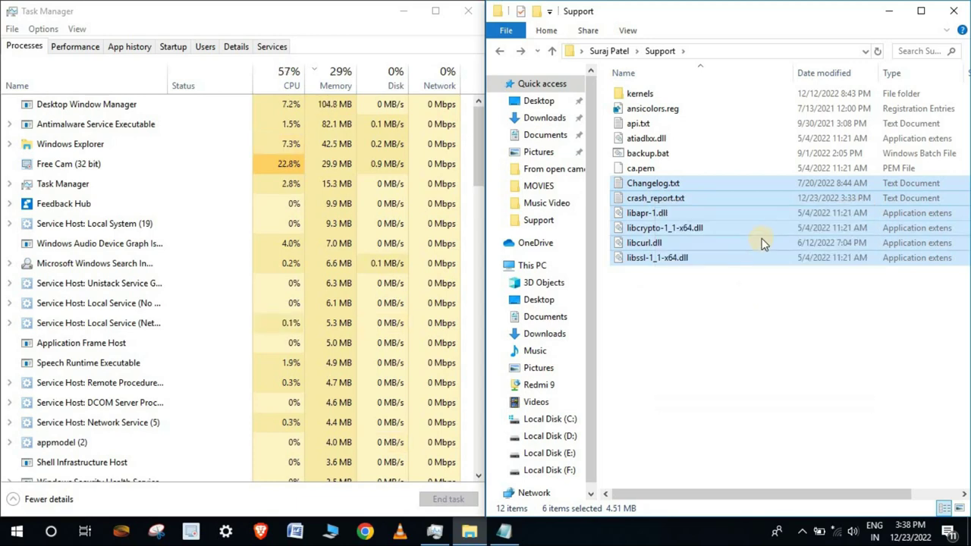
Delete the remaining files, ansicolors.reg through ca.pem, and the kernels subfolder from the Support folder.
left_click_drag(715, 205, 640, 124)
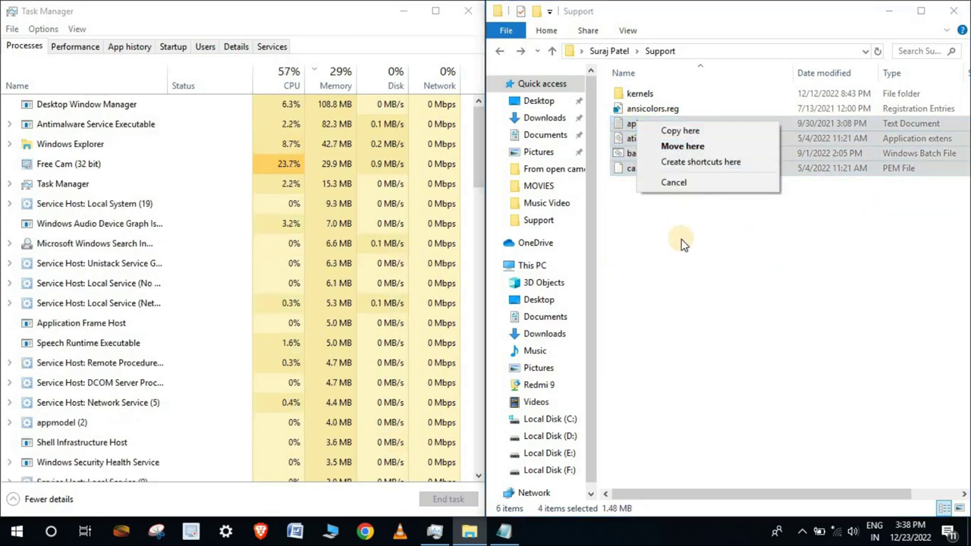
left_click(709, 182)
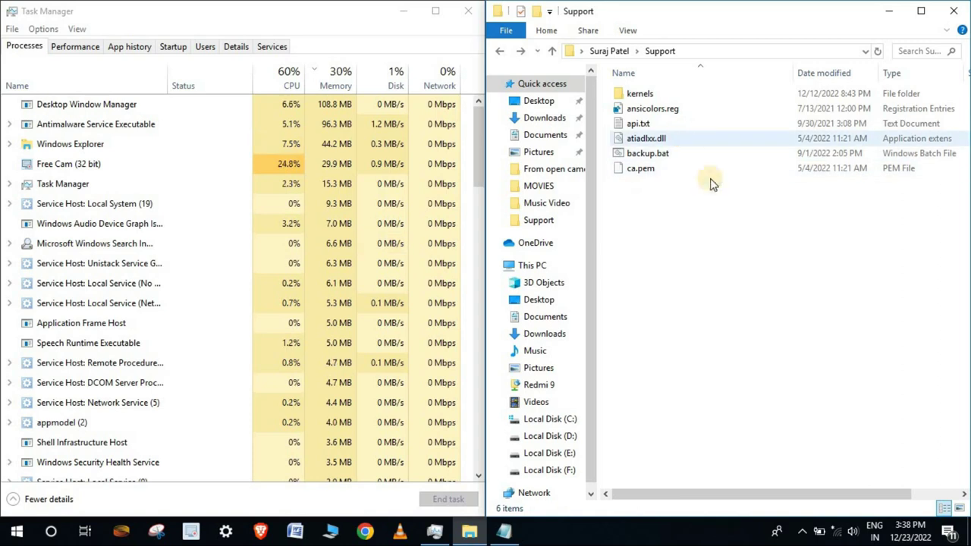
right_click(682, 138)
left_click_drag(654, 209, 641, 120)
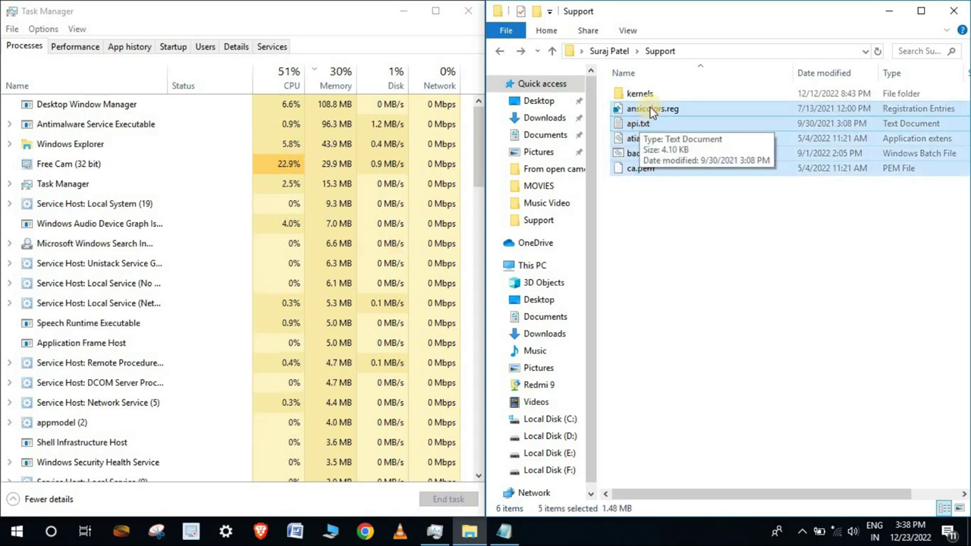
right_click(650, 106)
left_click(687, 310)
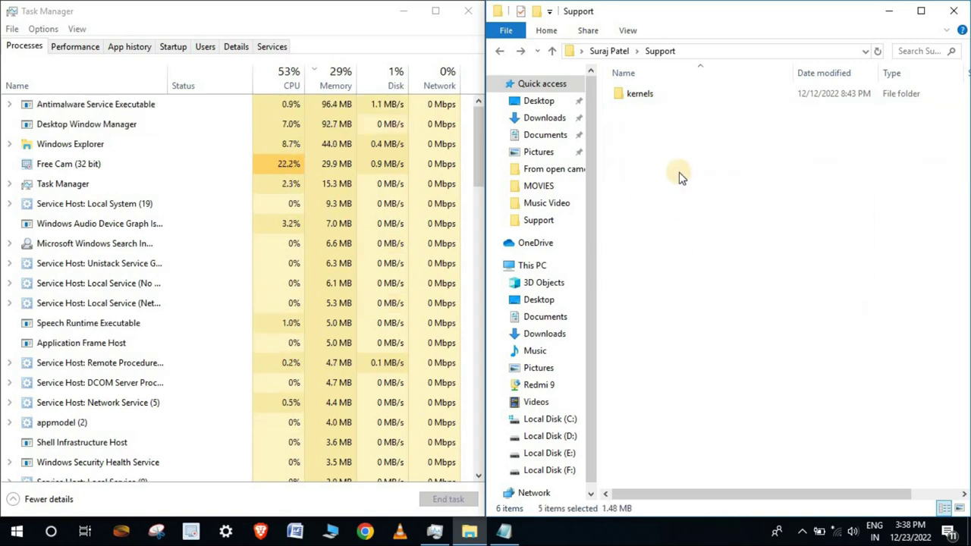
right_click(653, 93)
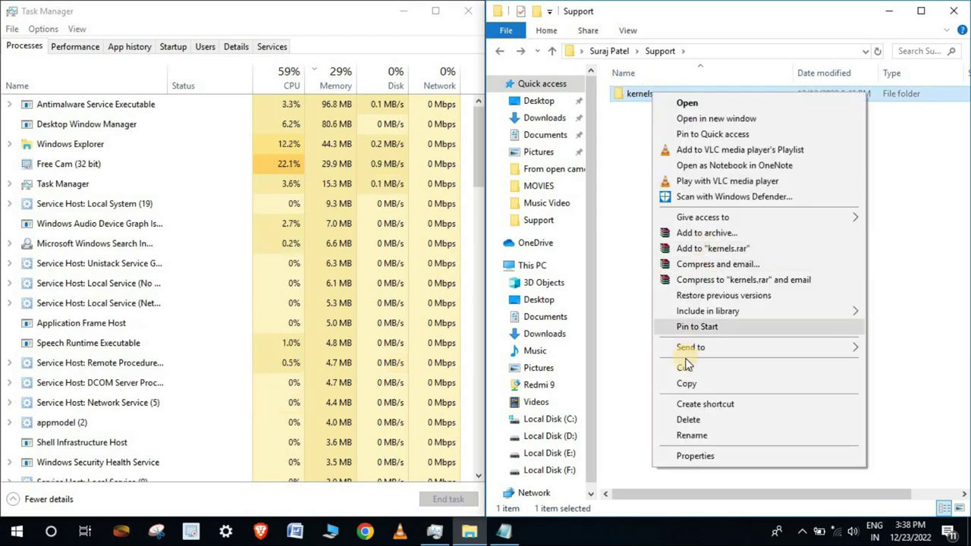
left_click(687, 422)
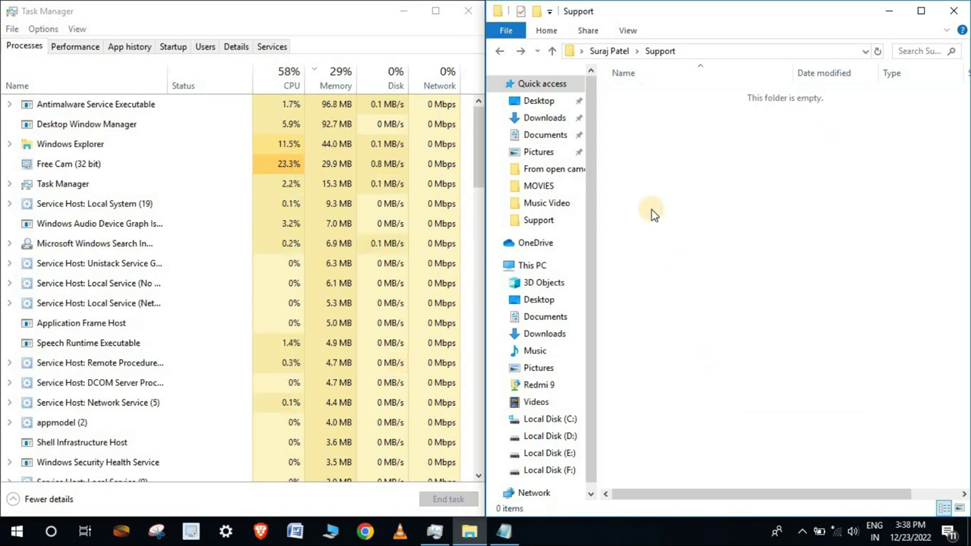
Return to the user profile folder, try to delete the emptied Support folder, and recheck its contents.
key("alt+Up")
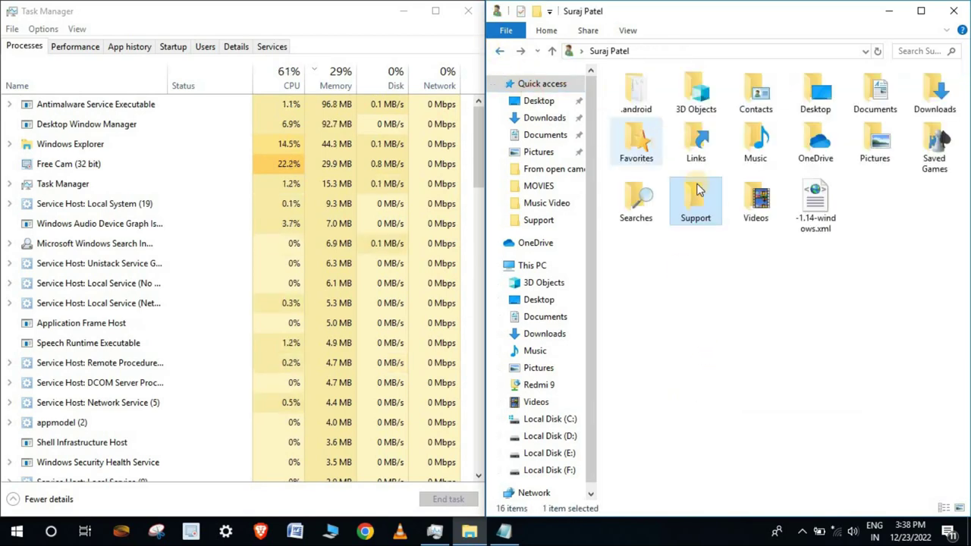
right_click(706, 208)
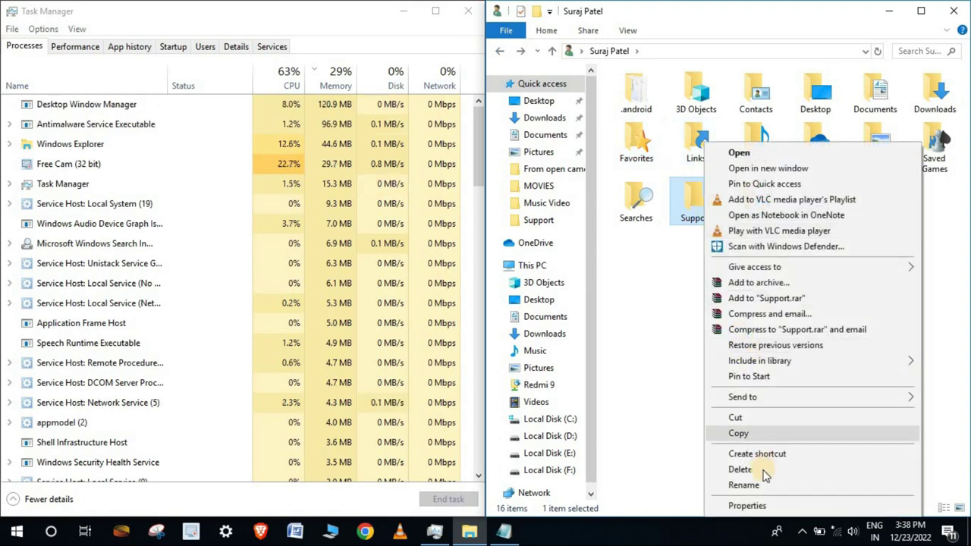
left_click(740, 470)
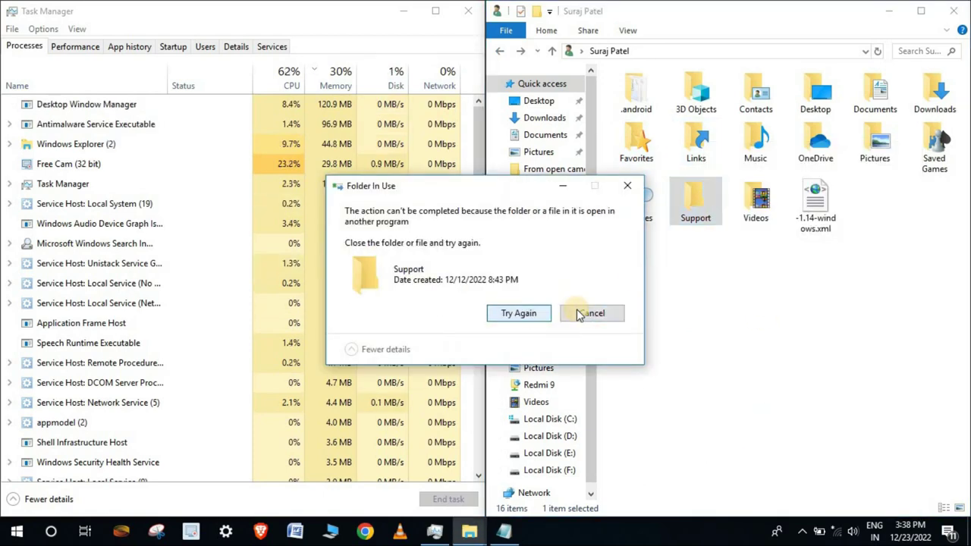
left_click(584, 313)
left_click(625, 187)
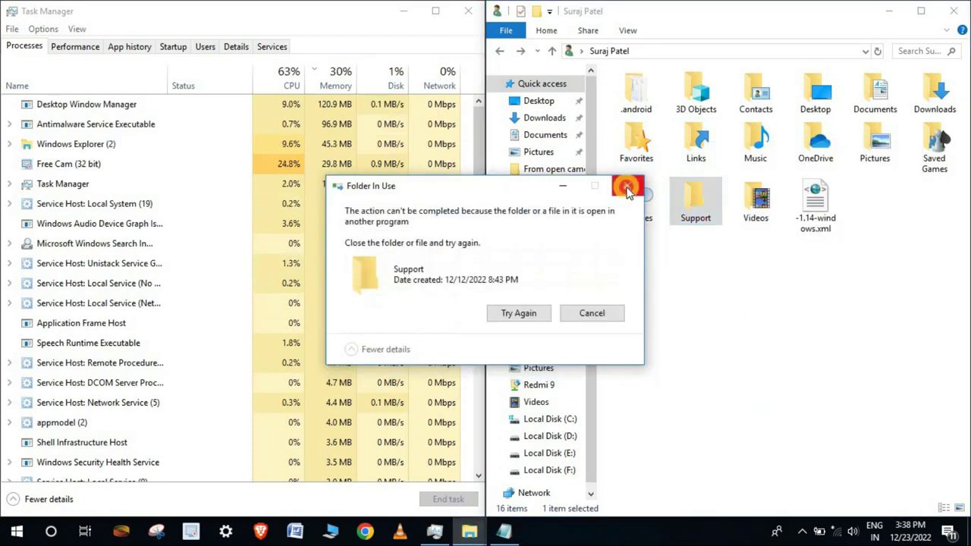
double_click(696, 213)
left_click(501, 51)
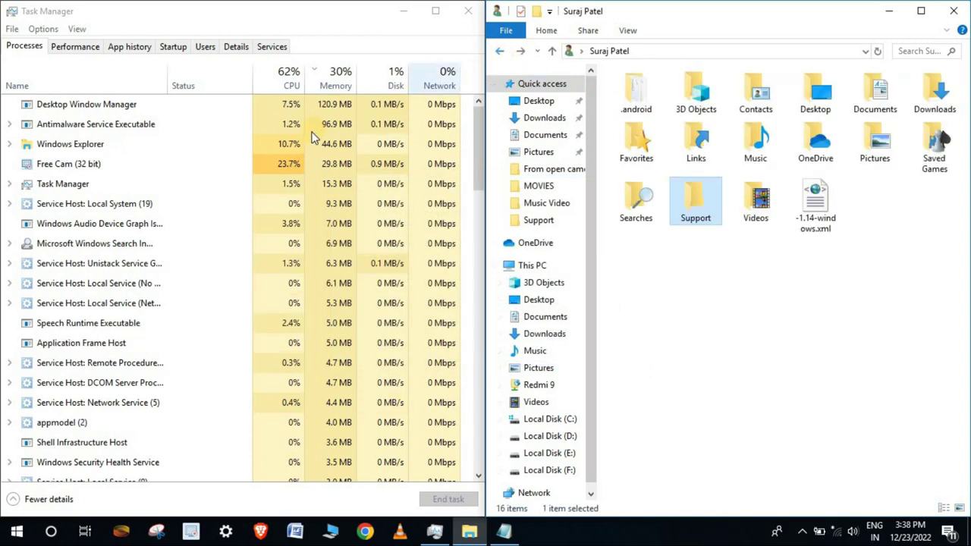
Close the user profile folder window and move Task Manager to the middle of the desktop.
left_click(953, 10)
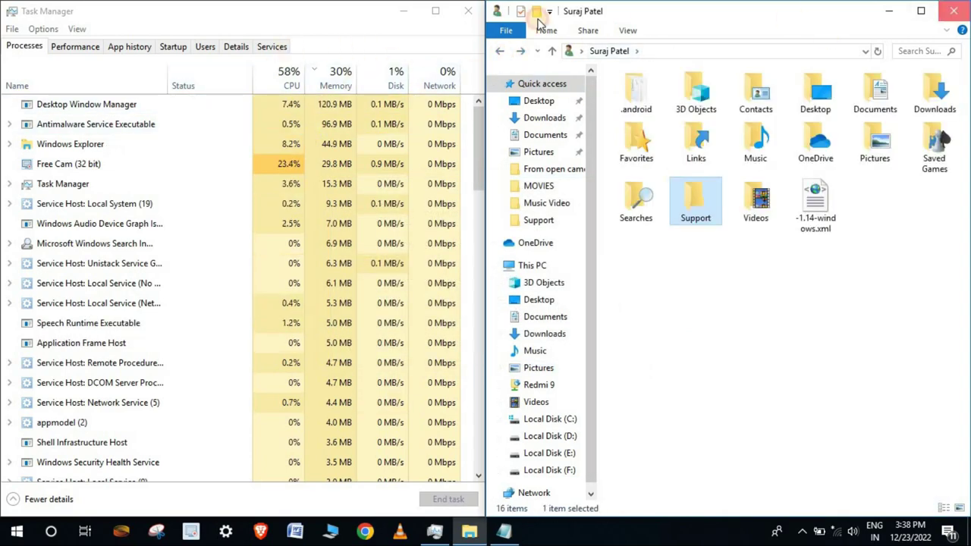
left_click_drag(362, 18, 658, 18)
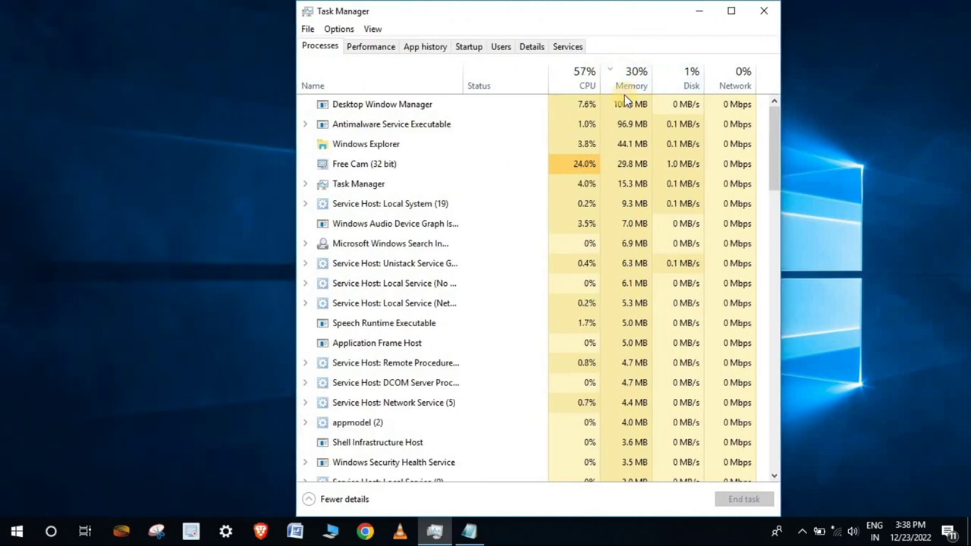